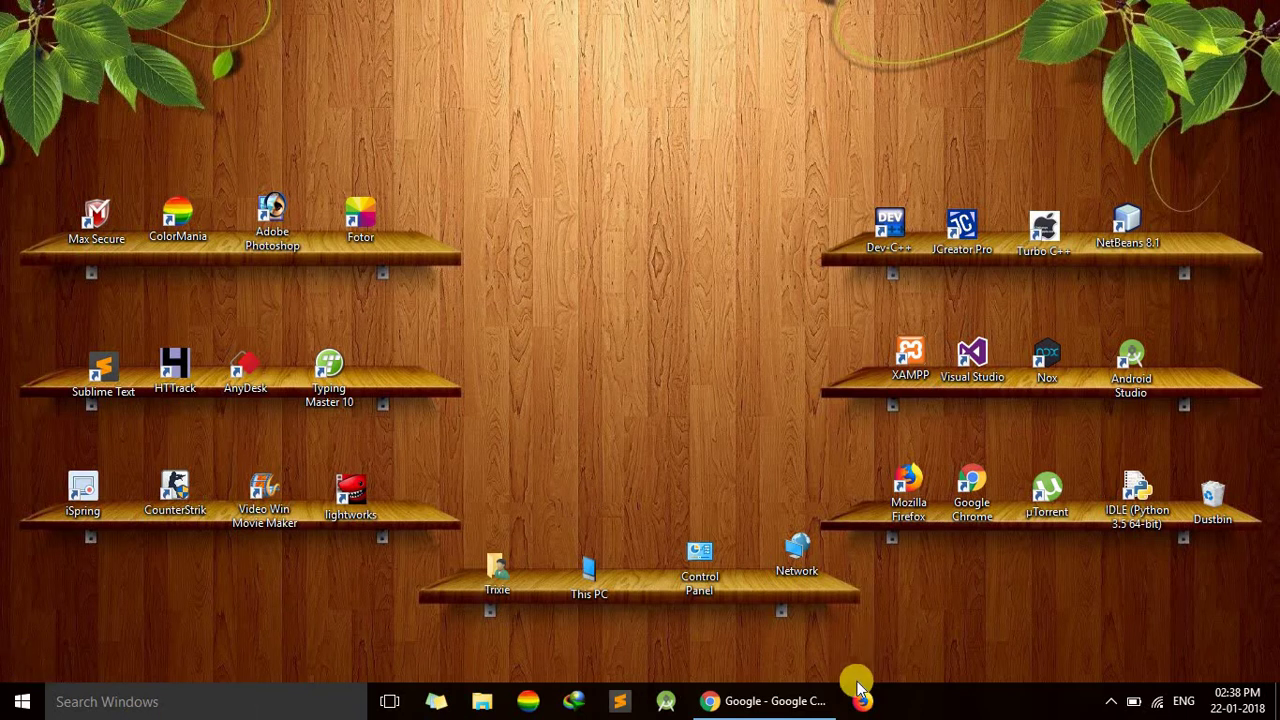
Bring up Chrome on the Google homepage and enter the search decrypter.emsisoft.
{"action": "left_click", "coordinate": [783, 700]}
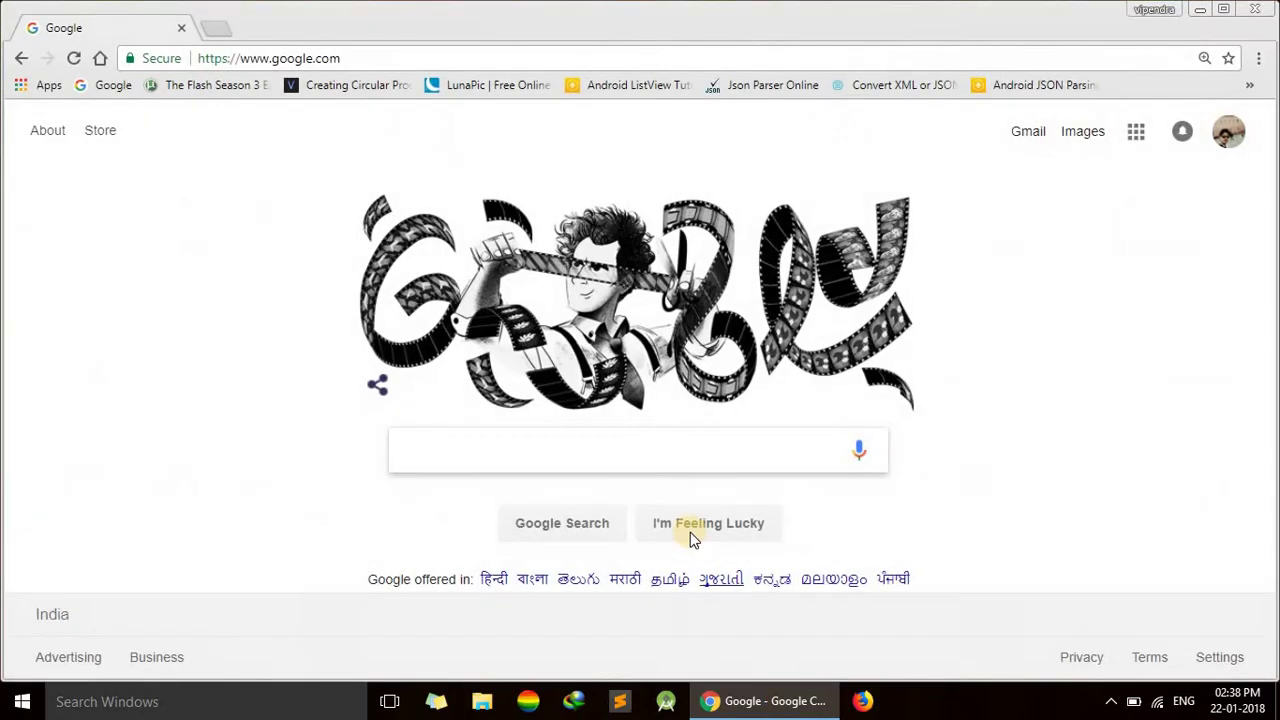
{"action": "type", "text": "de"}
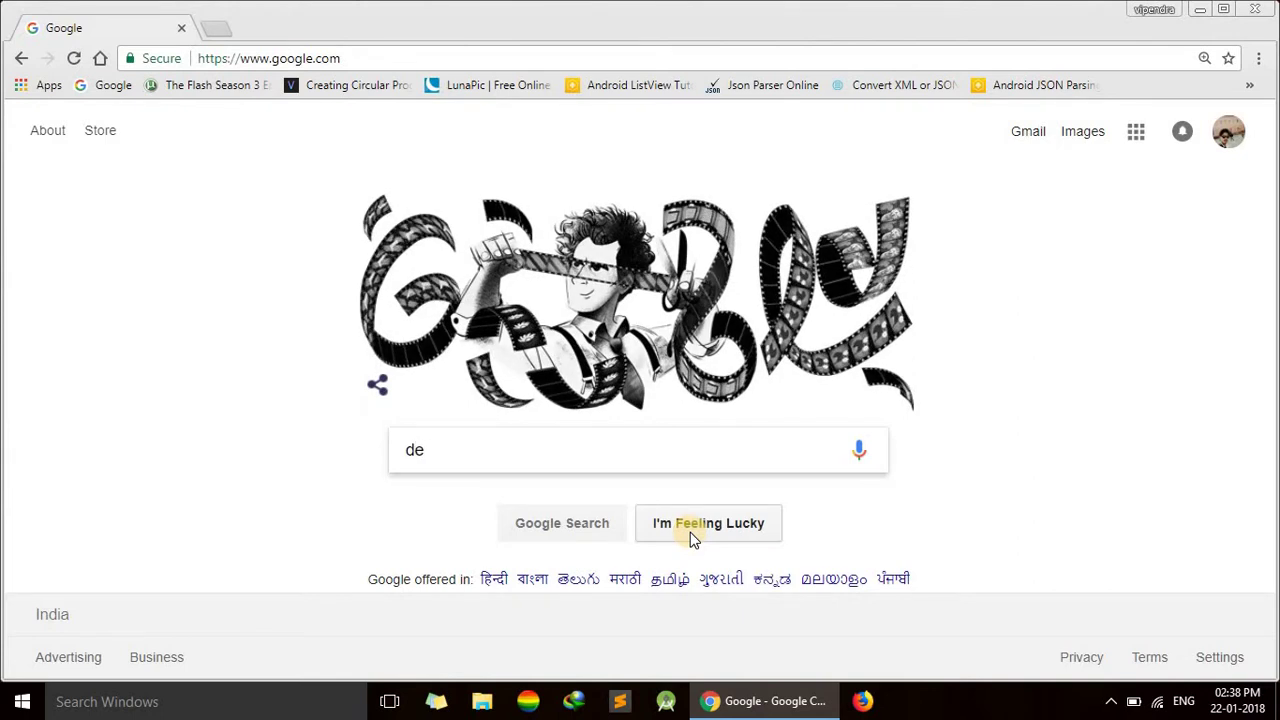
{"action": "type", "text": "crypte"}
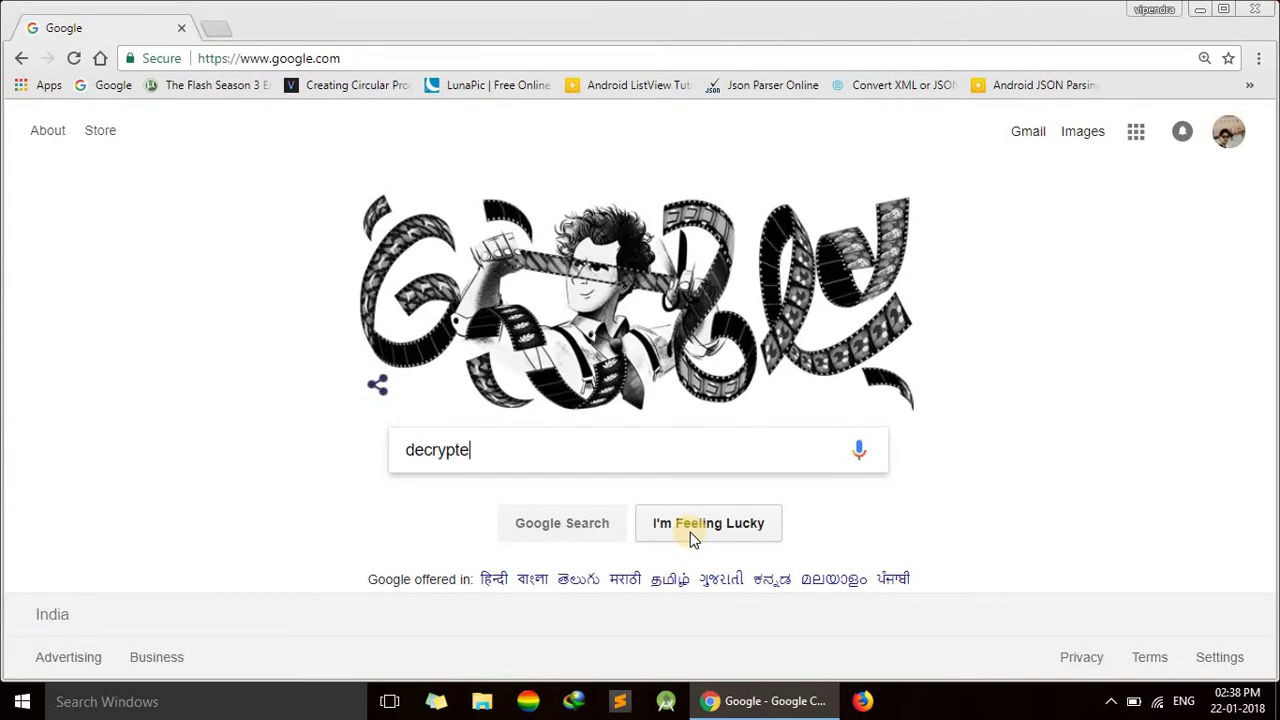
{"action": "type", "text": "r.emsi"}
{"action": "type", "text": "soft"}
Submit the search, open decrypter.emsisoft.com, and browse its list of decrypter tools.
{"action": "key", "text": "Return"}
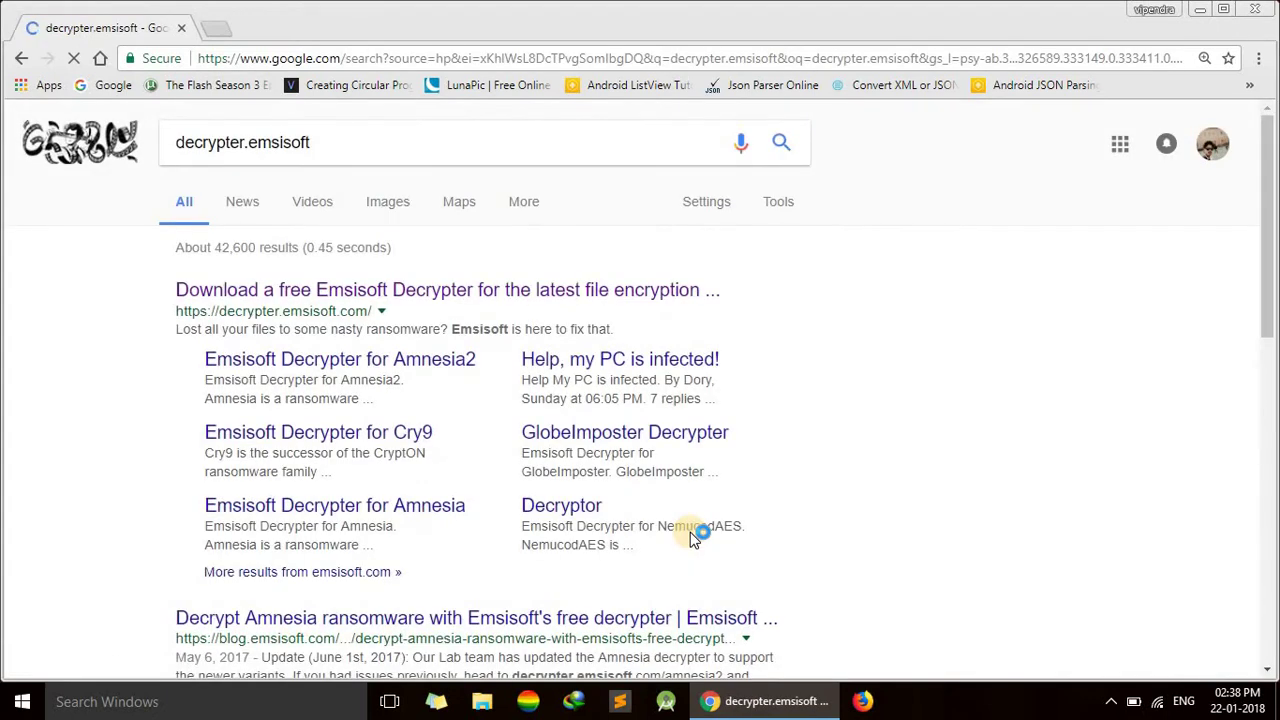
{"action": "left_click", "coordinate": [453, 292]}
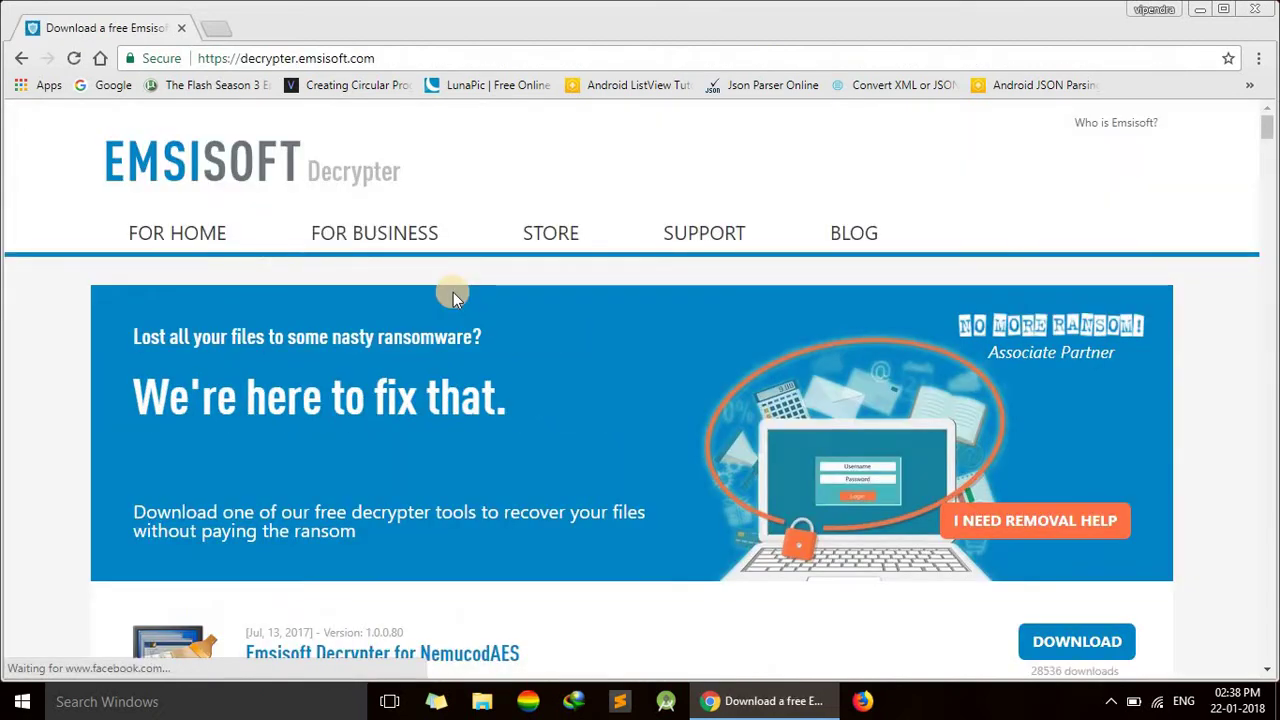
{"action": "scroll", "coordinate": [564, 417], "scroll_direction": "down", "scroll_amount": 3}
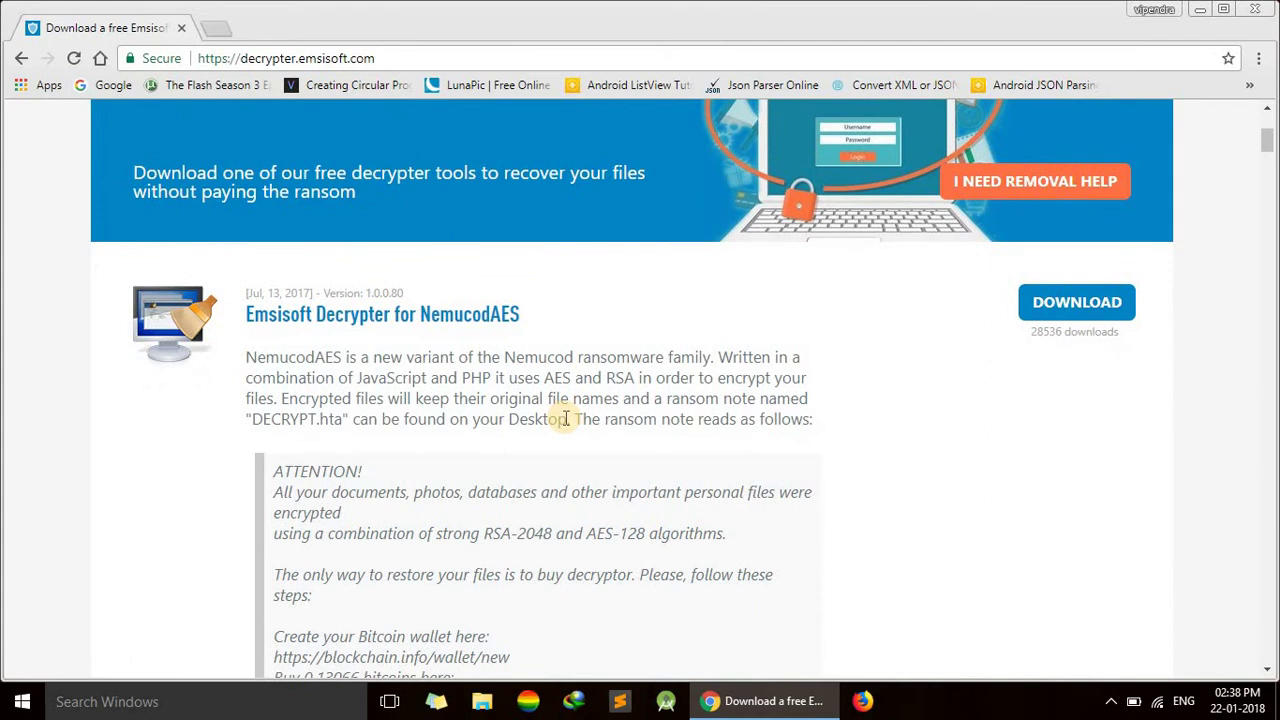
{"action": "scroll", "coordinate": [566, 419], "scroll_direction": "down", "scroll_amount": 5}
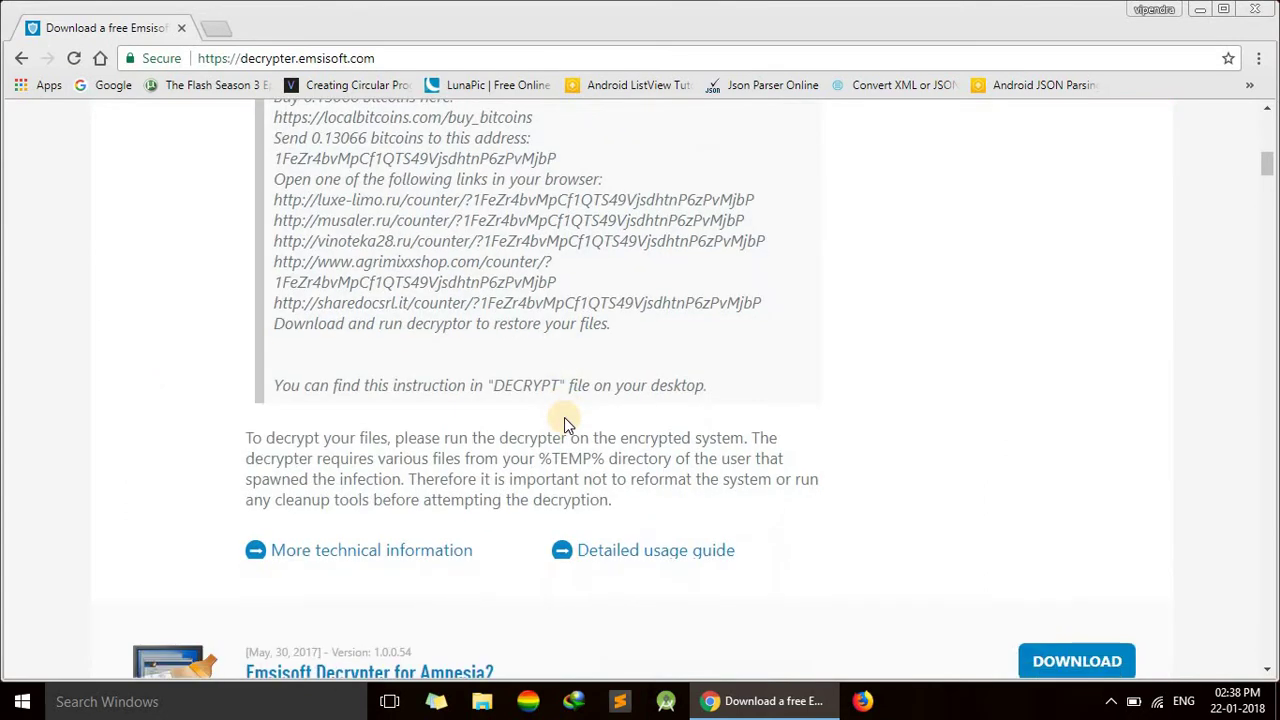
{"action": "scroll", "coordinate": [564, 424], "scroll_direction": "down", "scroll_amount": 2}
{"action": "scroll", "coordinate": [564, 424], "scroll_direction": "down", "scroll_amount": 2}
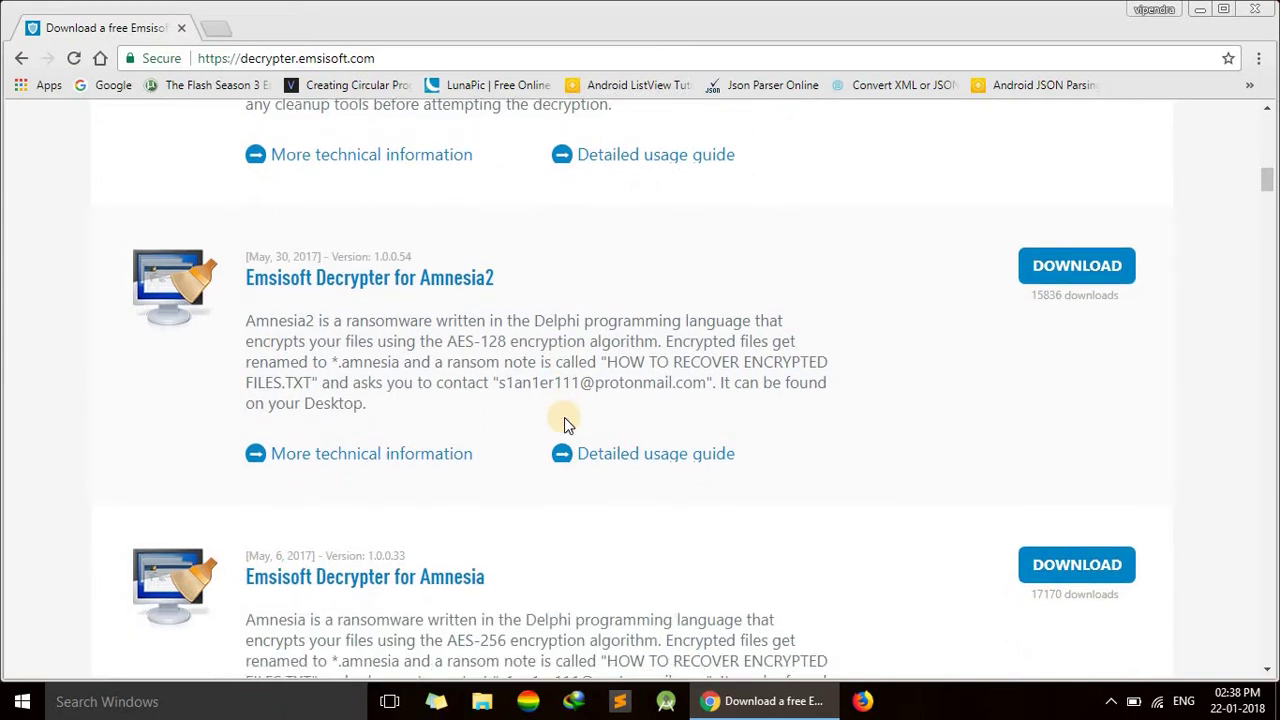
{"action": "scroll", "coordinate": [564, 424], "scroll_direction": "down", "scroll_amount": 2}
{"action": "scroll", "coordinate": [564, 424], "scroll_direction": "up", "scroll_amount": 3}
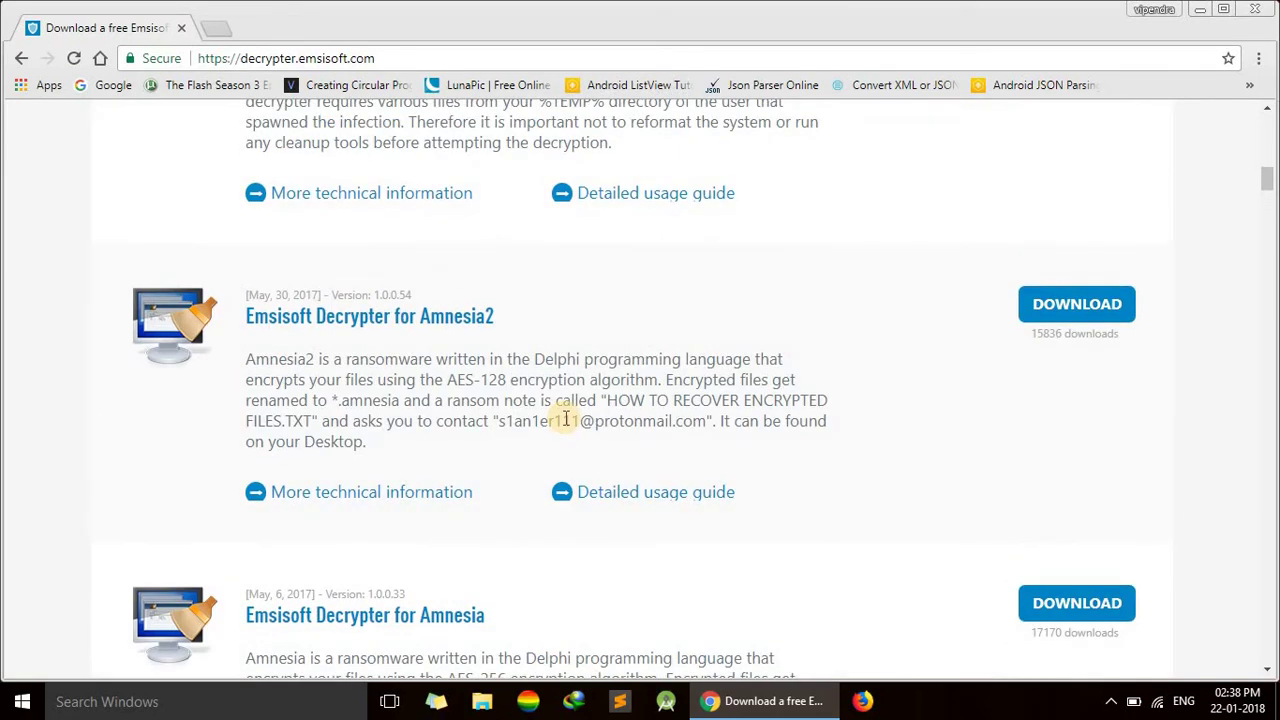
{"action": "scroll", "coordinate": [565, 420], "scroll_direction": "down", "scroll_amount": 2}
{"action": "scroll", "coordinate": [565, 420], "scroll_direction": "down", "scroll_amount": 2}
{"action": "scroll", "coordinate": [565, 420], "scroll_direction": "down", "scroll_amount": 2}
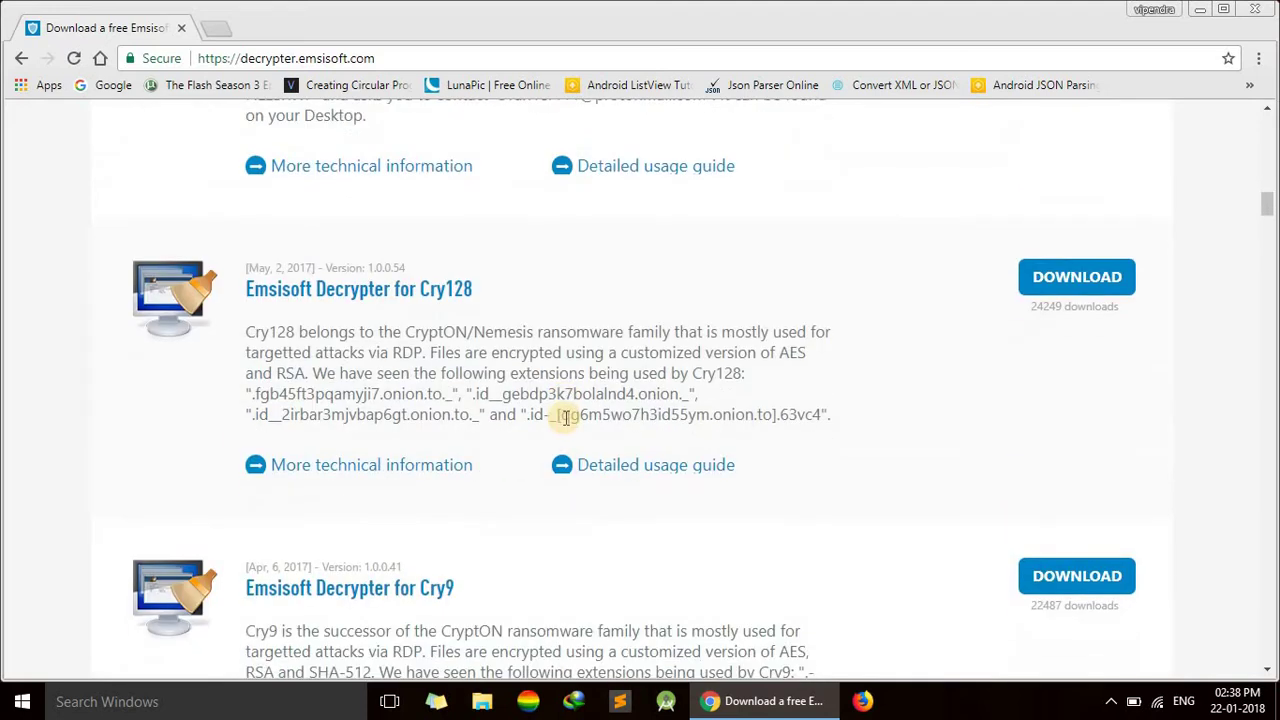
{"action": "scroll", "coordinate": [565, 420], "scroll_direction": "down", "scroll_amount": 2}
{"action": "scroll", "coordinate": [565, 420], "scroll_direction": "down", "scroll_amount": 2}
{"action": "scroll", "coordinate": [560, 414], "scroll_direction": "down", "scroll_amount": 2}
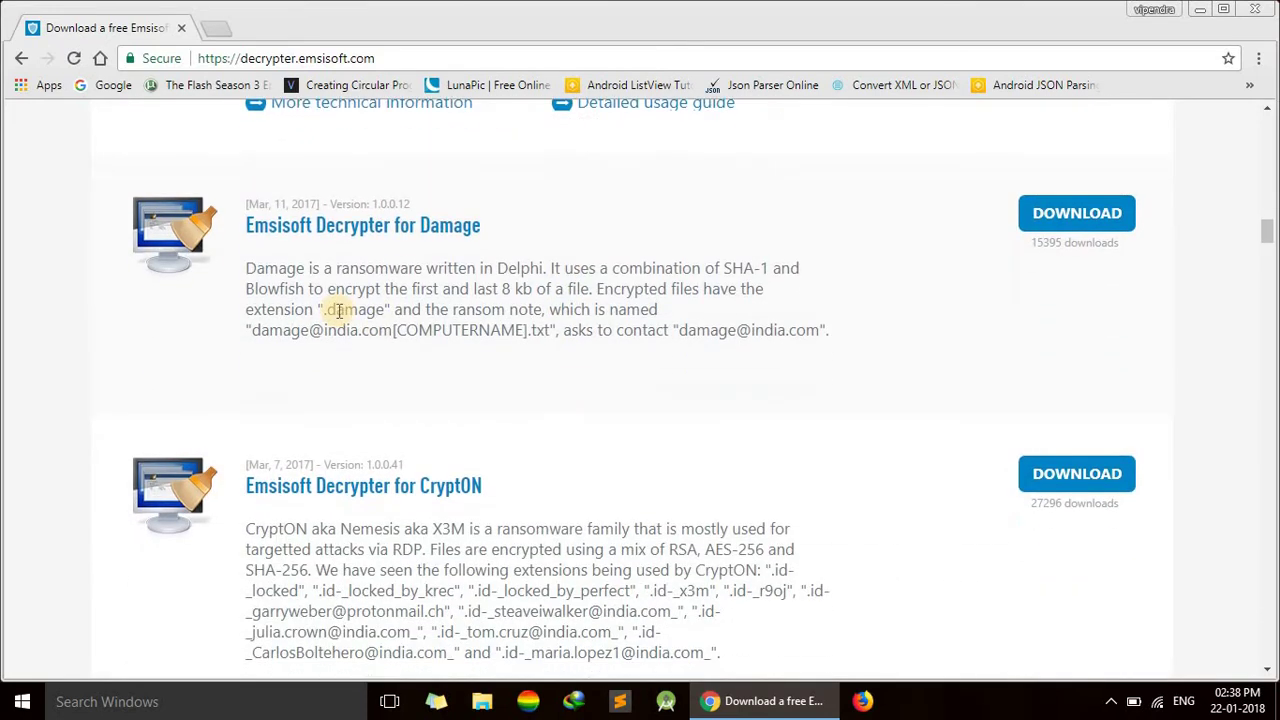
Highlight the .damage extension and several of the CryptON ransomware extensions.
{"action": "left_click_drag", "start_coordinate": [324, 309], "coordinate": [385, 309]}
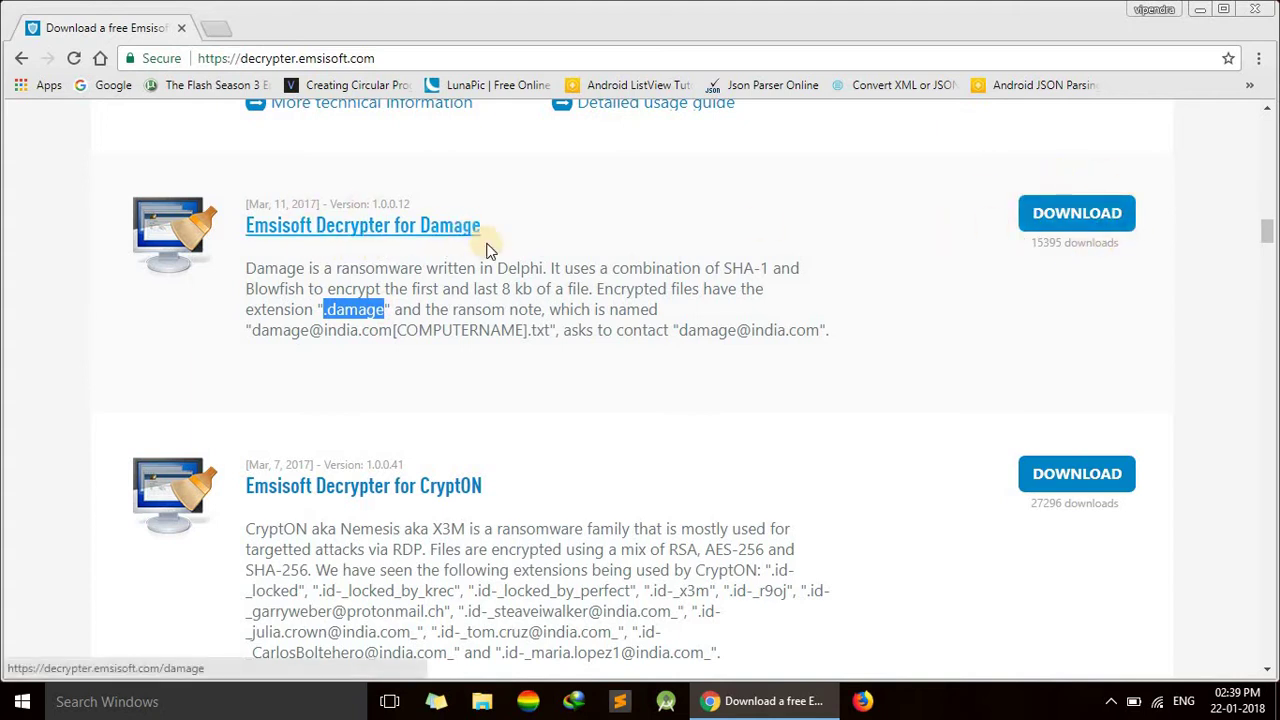
{"action": "scroll", "coordinate": [733, 477], "scroll_direction": "down", "scroll_amount": 3}
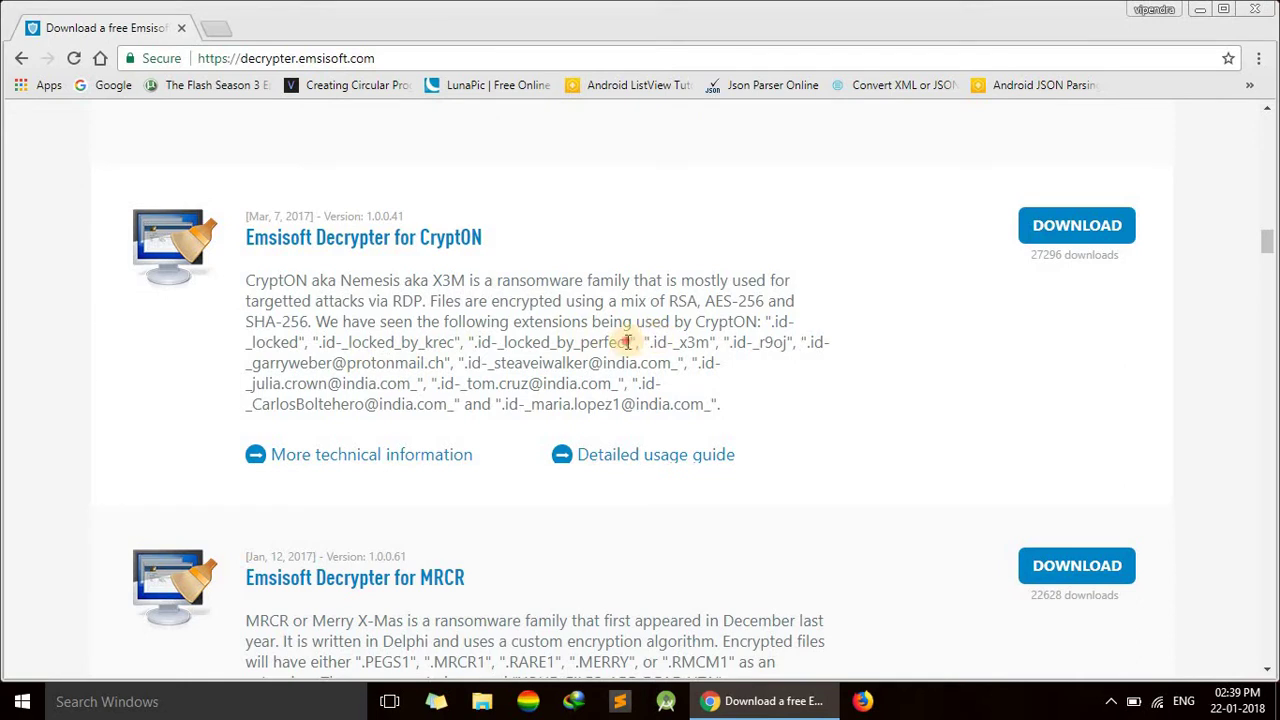
{"action": "left_click_drag", "start_coordinate": [625, 342], "coordinate": [833, 363]}
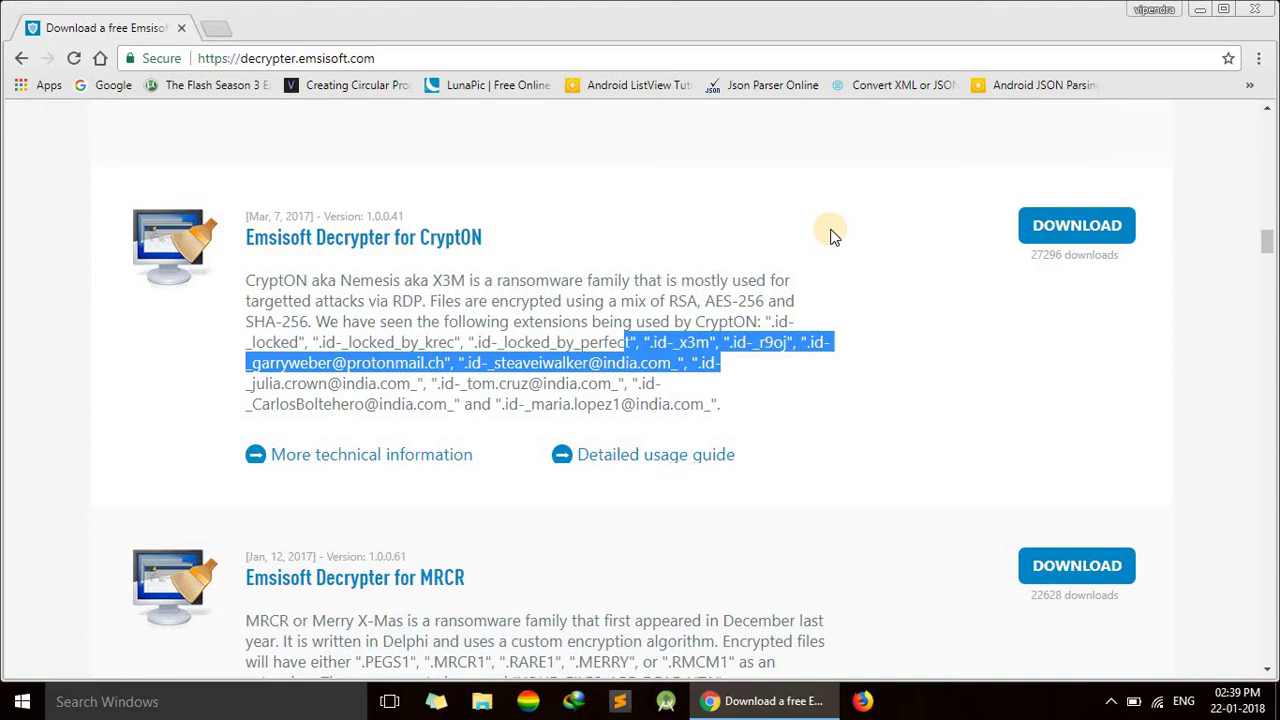
Review further decrypters like Globe2, FenixLocker and Fabiansomware, then show the Windows desktop.
{"action": "scroll", "coordinate": [830, 235], "scroll_direction": "down", "scroll_amount": 3}
{"action": "scroll", "coordinate": [830, 235], "scroll_direction": "down", "scroll_amount": 3}
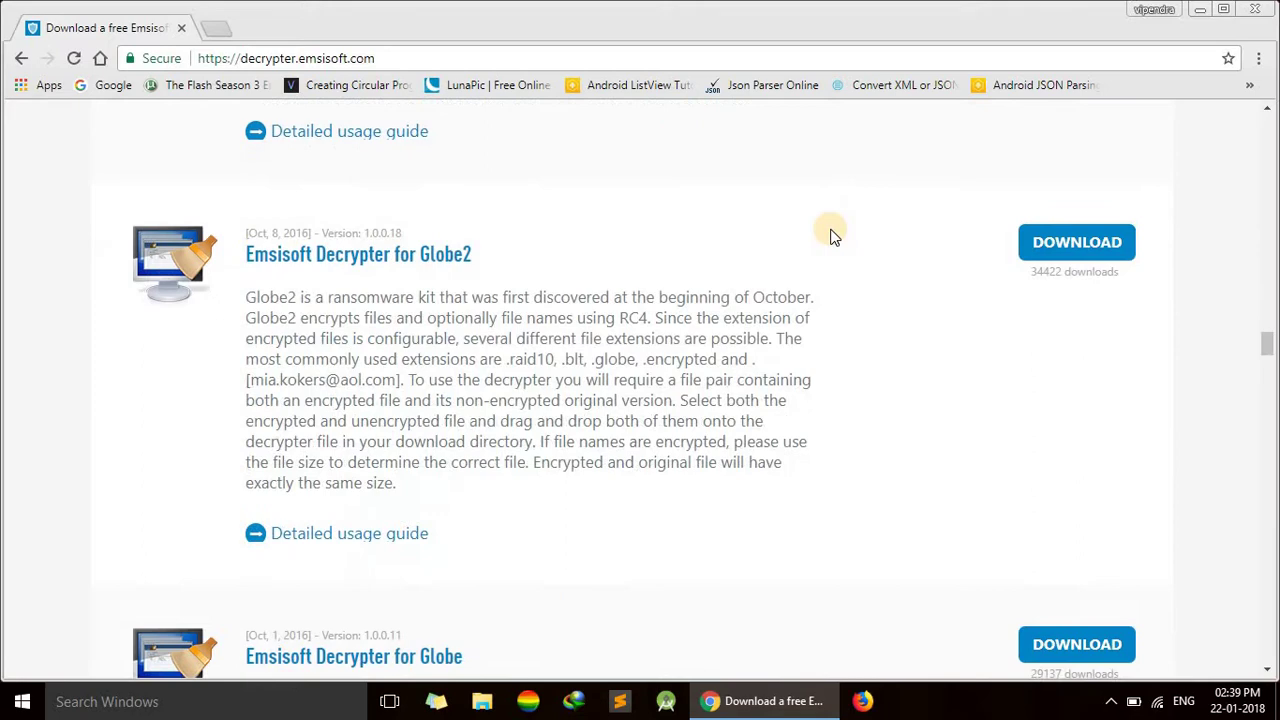
{"action": "scroll", "coordinate": [830, 235], "scroll_direction": "down", "scroll_amount": 3}
{"action": "scroll", "coordinate": [830, 235], "scroll_direction": "down", "scroll_amount": 3}
{"action": "scroll", "coordinate": [830, 235], "scroll_direction": "down", "scroll_amount": 2}
{"action": "scroll", "coordinate": [830, 235], "scroll_direction": "down", "scroll_amount": 2}
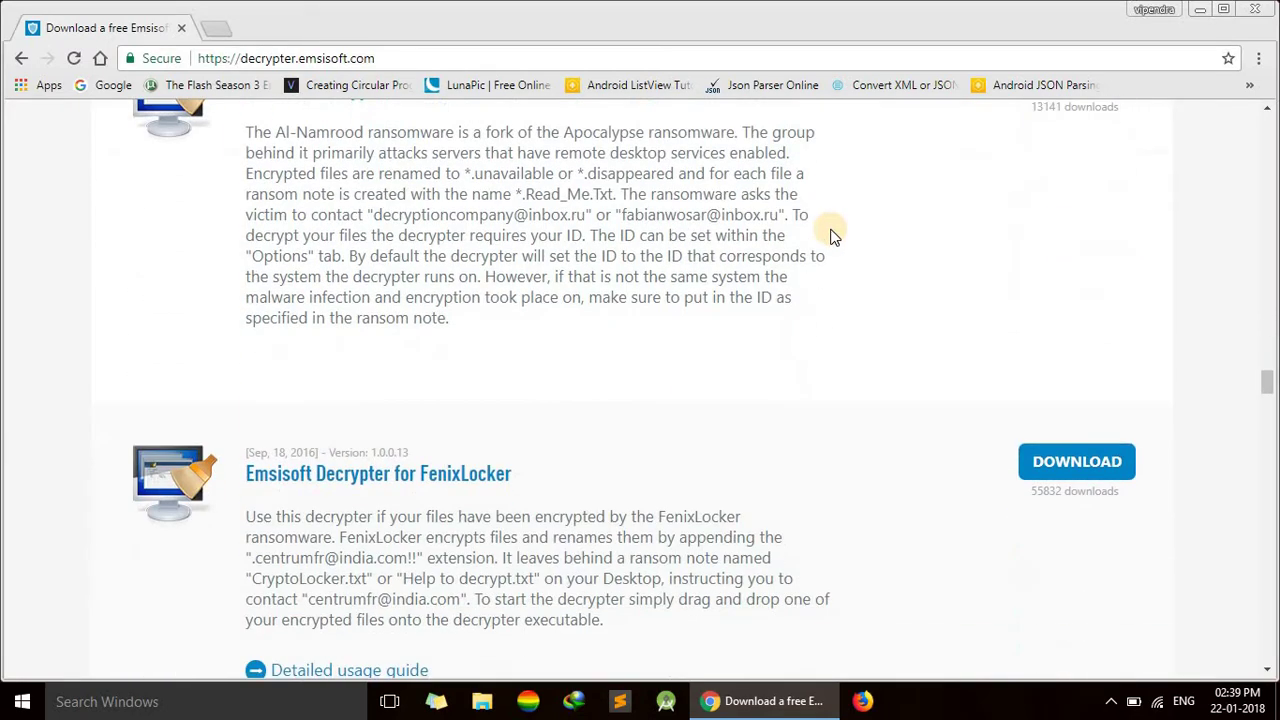
{"action": "scroll", "coordinate": [830, 235], "scroll_direction": "down", "scroll_amount": 3}
{"action": "scroll", "coordinate": [830, 235], "scroll_direction": "up", "scroll_amount": 3}
{"action": "scroll", "coordinate": [830, 235], "scroll_direction": "down", "scroll_amount": 2}
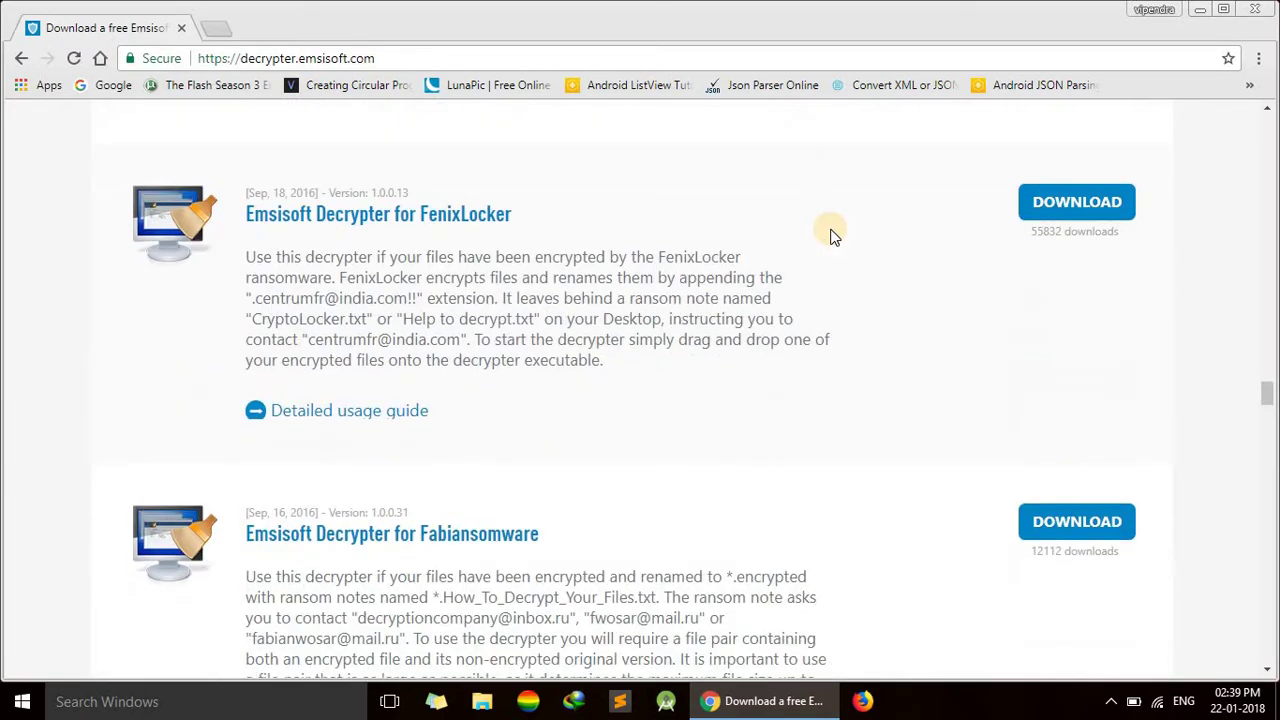
{"action": "scroll", "coordinate": [545, 300], "scroll_direction": "down", "scroll_amount": 3}
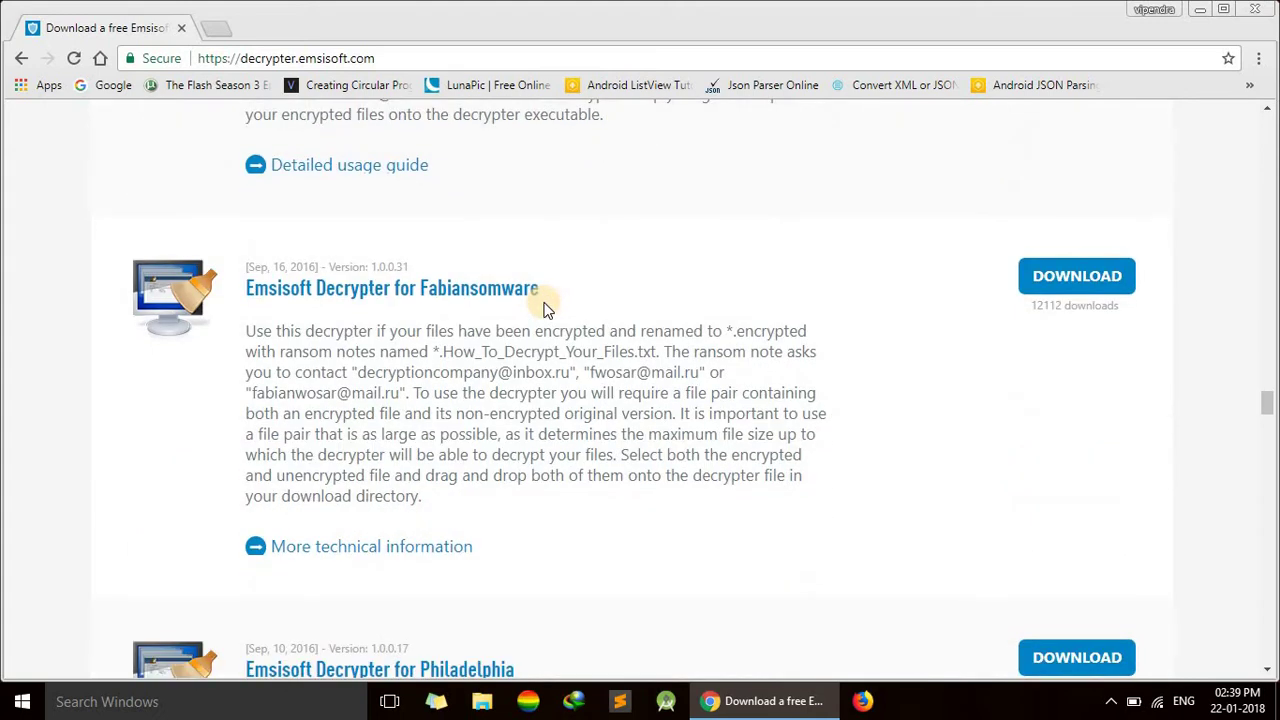
{"action": "key", "text": "super+d"}
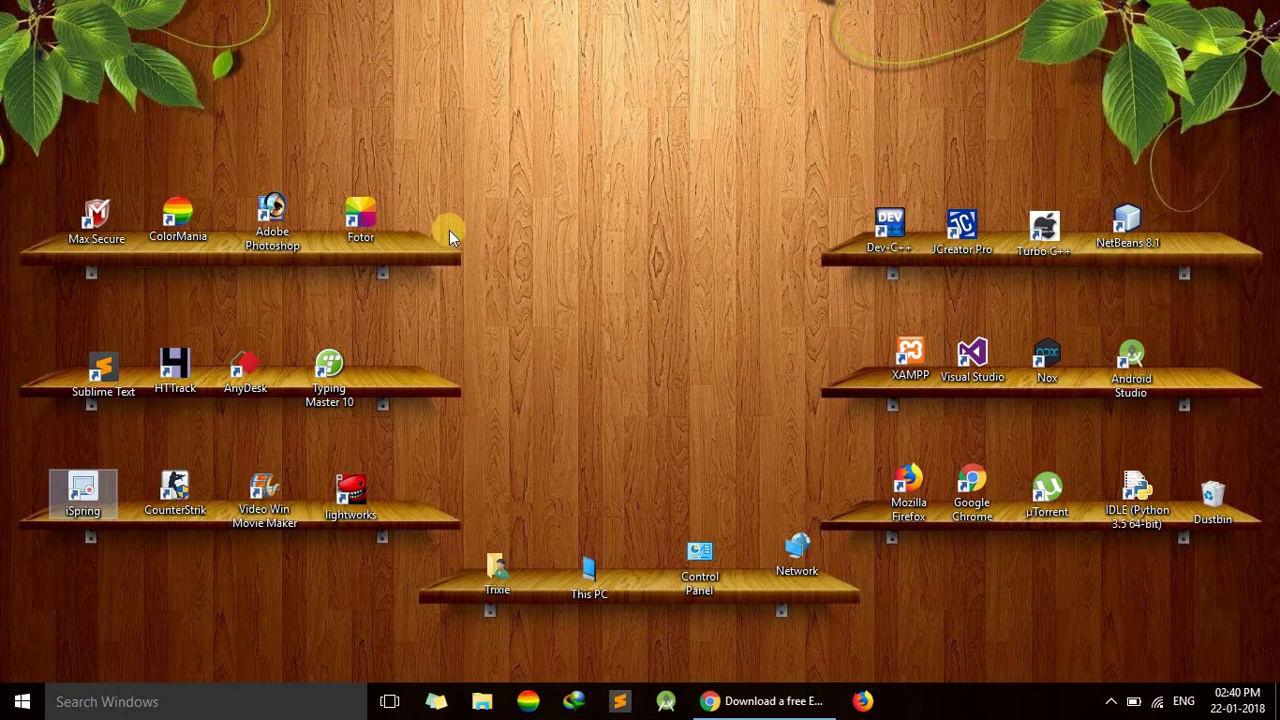
Return to Chrome, search 'shadow explorer' in a new tab, and open the ShadowExplorer downloads page.
{"action": "left_click", "coordinate": [750, 700]}
{"action": "scroll", "coordinate": [787, 545], "scroll_direction": "down", "scroll_amount": 2}
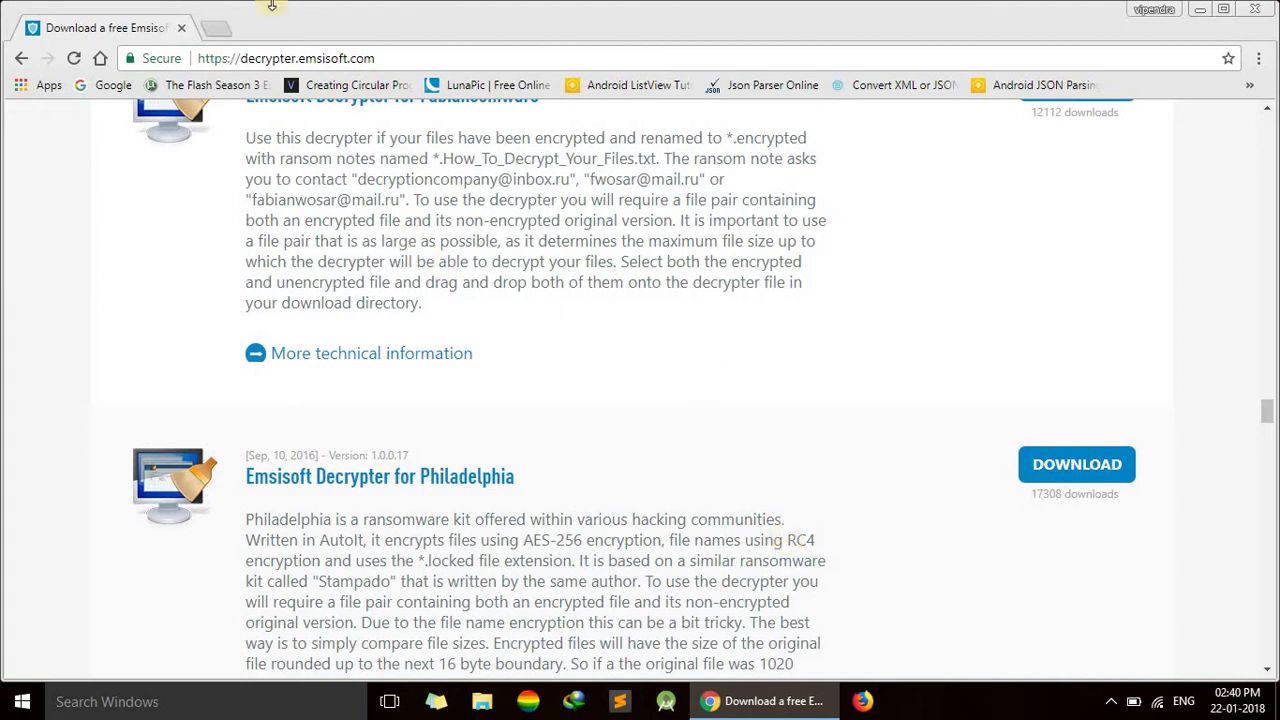
{"action": "left_click", "coordinate": [215, 28]}
{"action": "type", "text": "shad"}
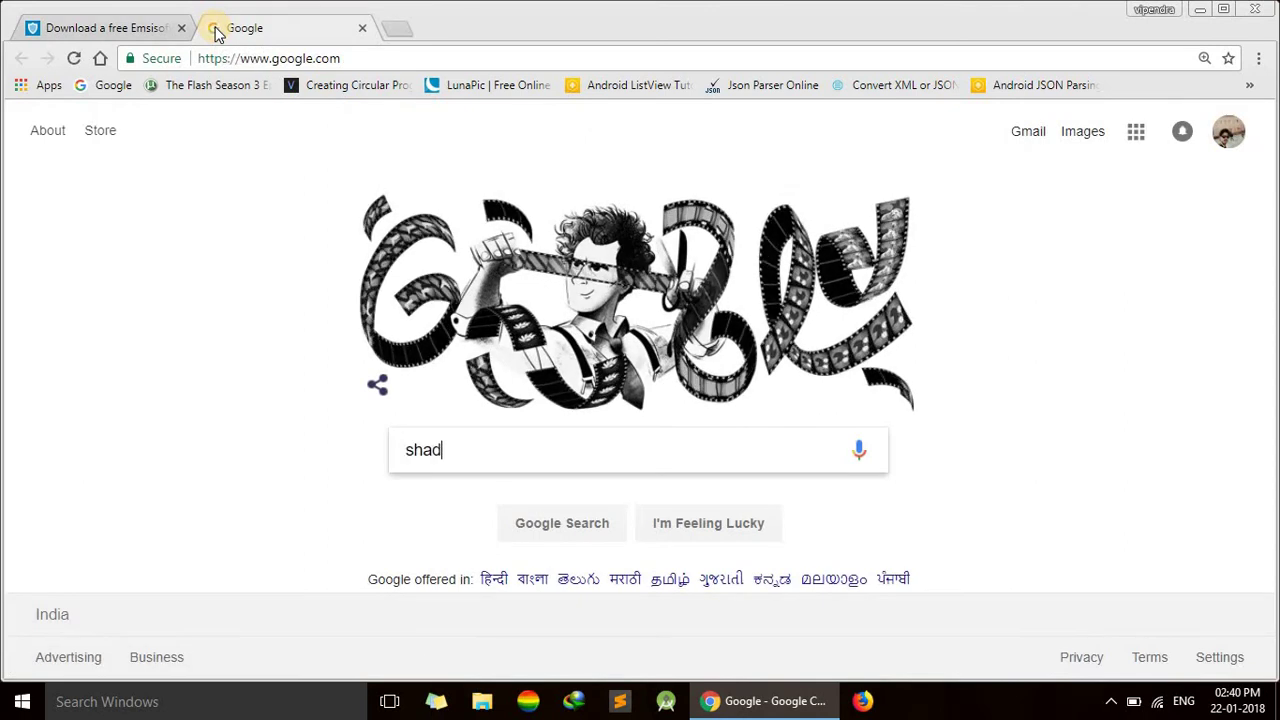
{"action": "type", "text": "ow expl"}
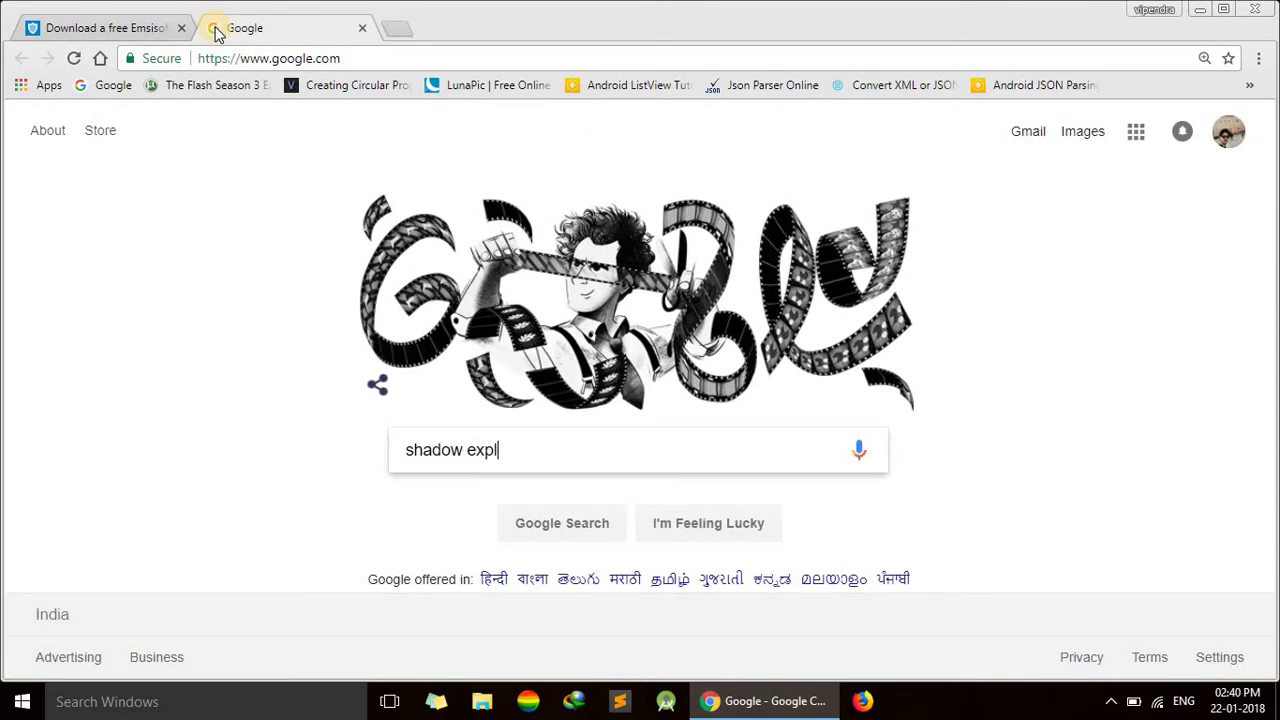
{"action": "type", "text": "orer"}
{"action": "key", "text": "Return"}
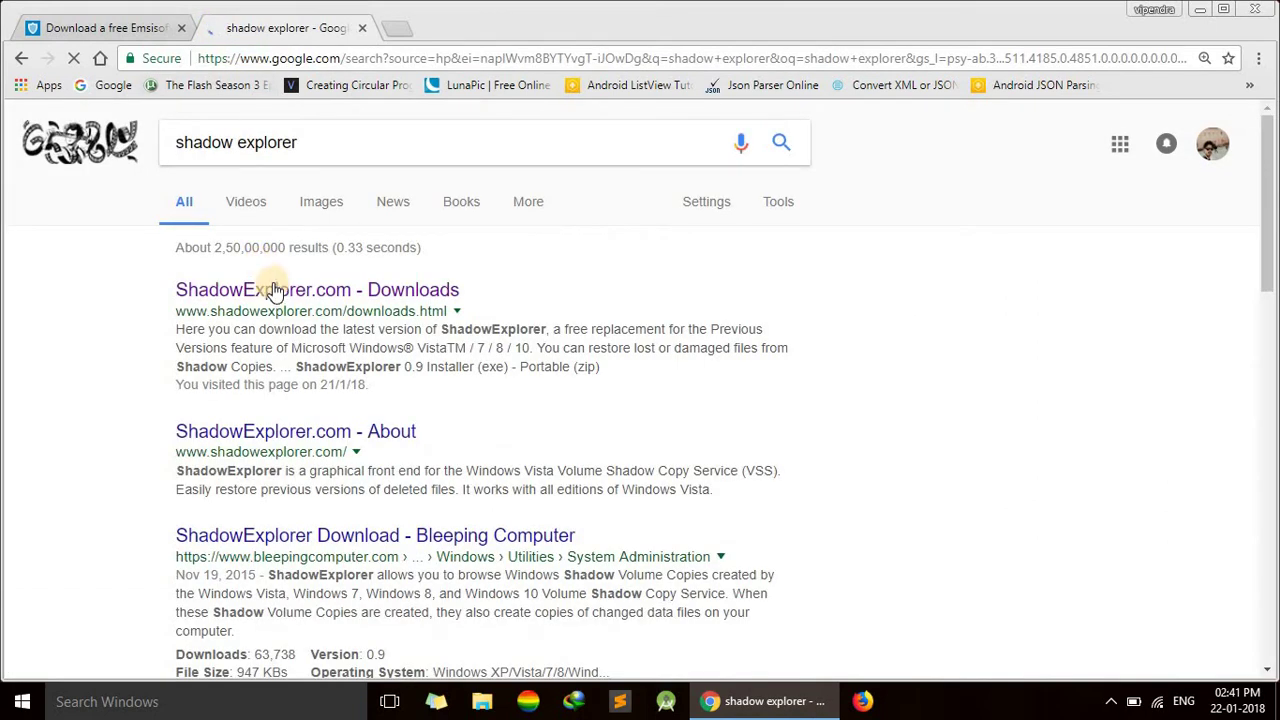
{"action": "middle_click", "coordinate": [280, 290]}
{"action": "key", "text": "ctrl+Tab"}
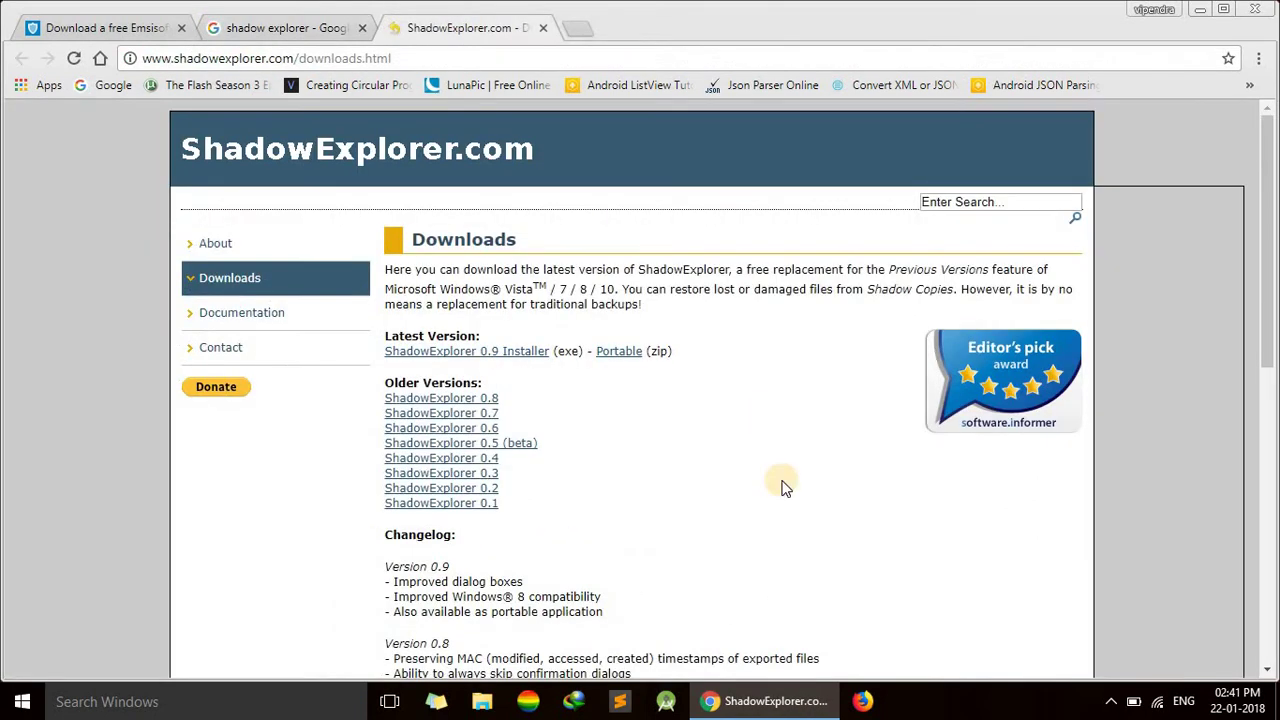
{"action": "scroll", "coordinate": [783, 487], "scroll_direction": "down", "scroll_amount": 2}
{"action": "scroll", "coordinate": [783, 487], "scroll_direction": "up", "scroll_amount": 2}
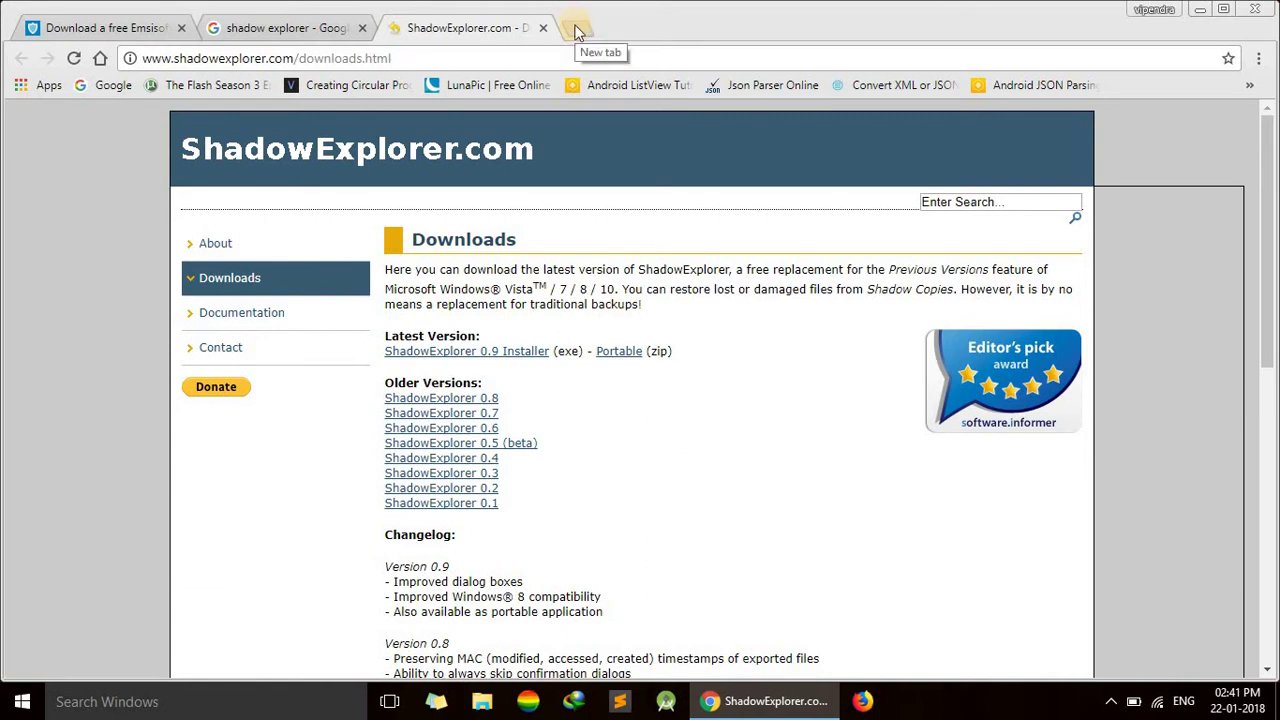
Search 'recuva' in a new tab and open Piriform's official Recuva page.
{"action": "left_click", "coordinate": [576, 30]}
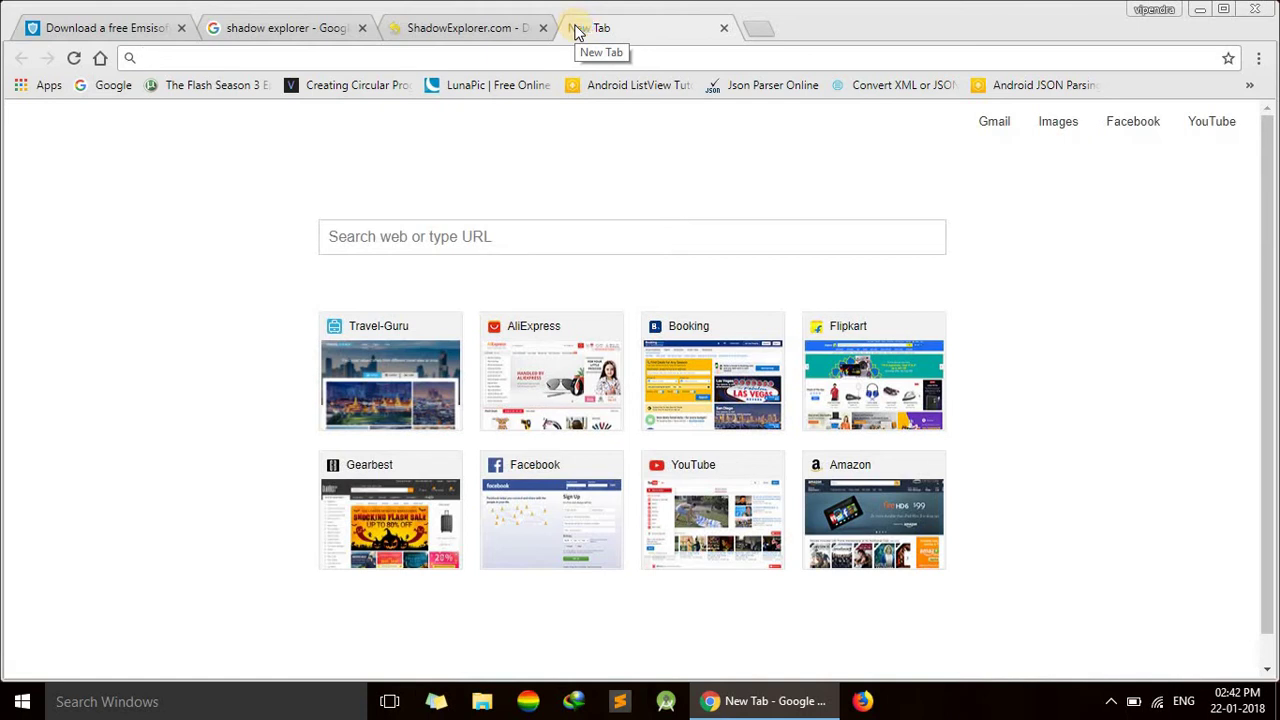
{"action": "type", "text": "recuva"}
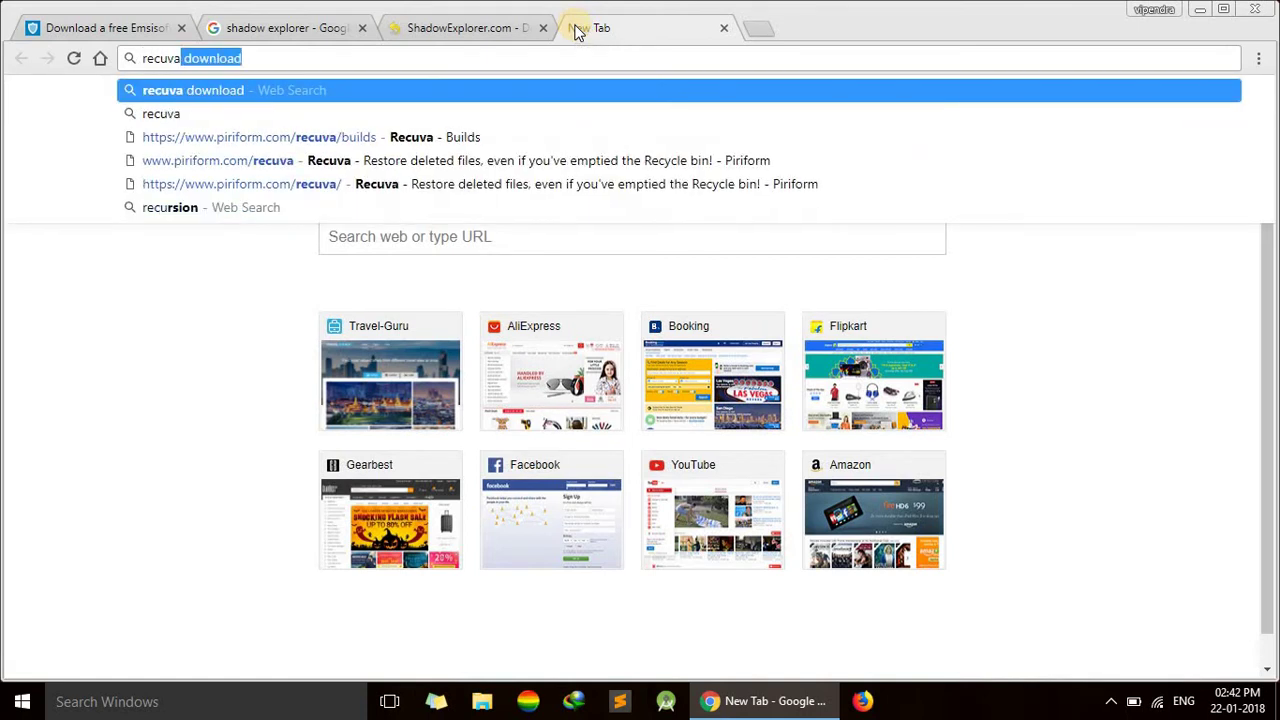
{"action": "key", "text": "BackSpace"}
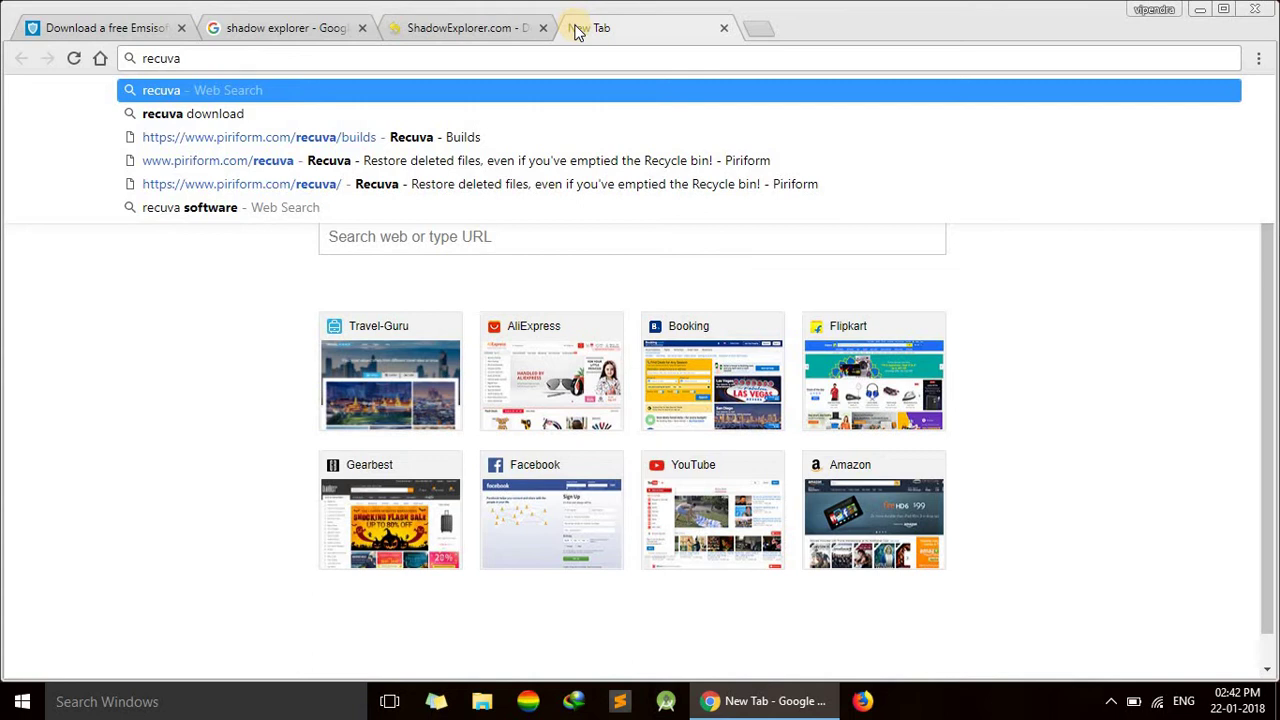
{"action": "key", "text": "Return"}
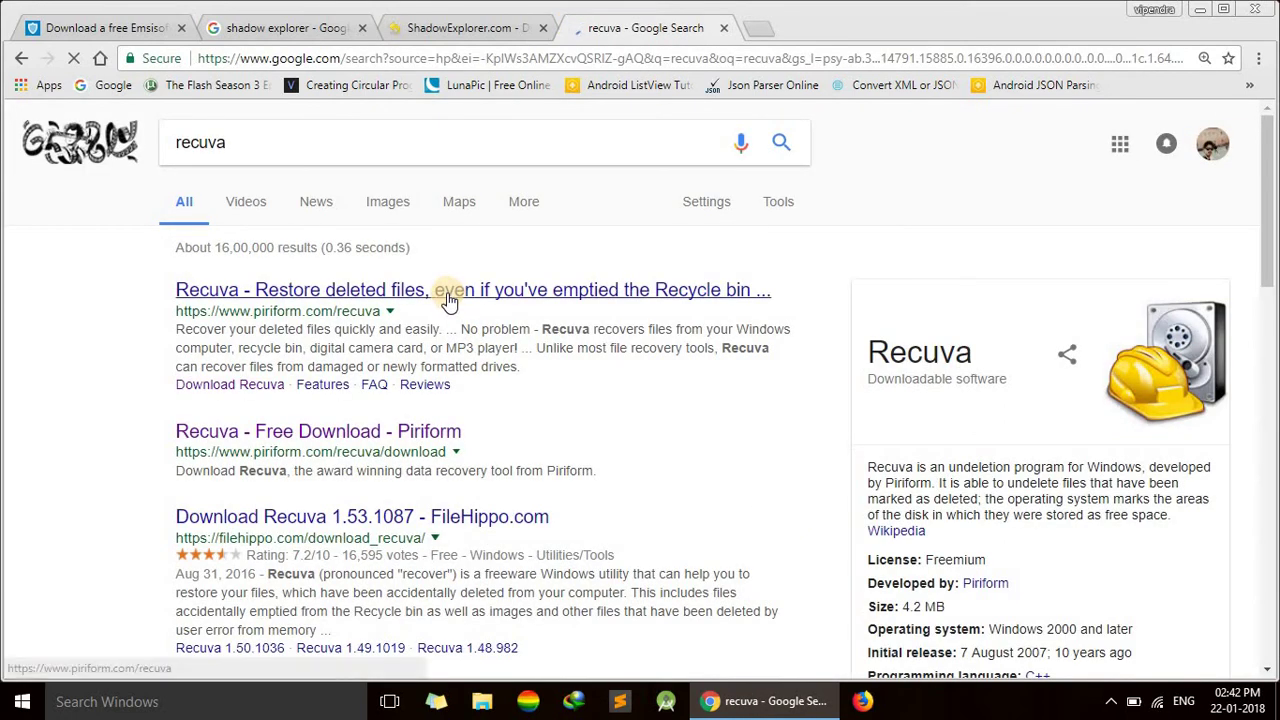
{"action": "left_click", "coordinate": [447, 295]}
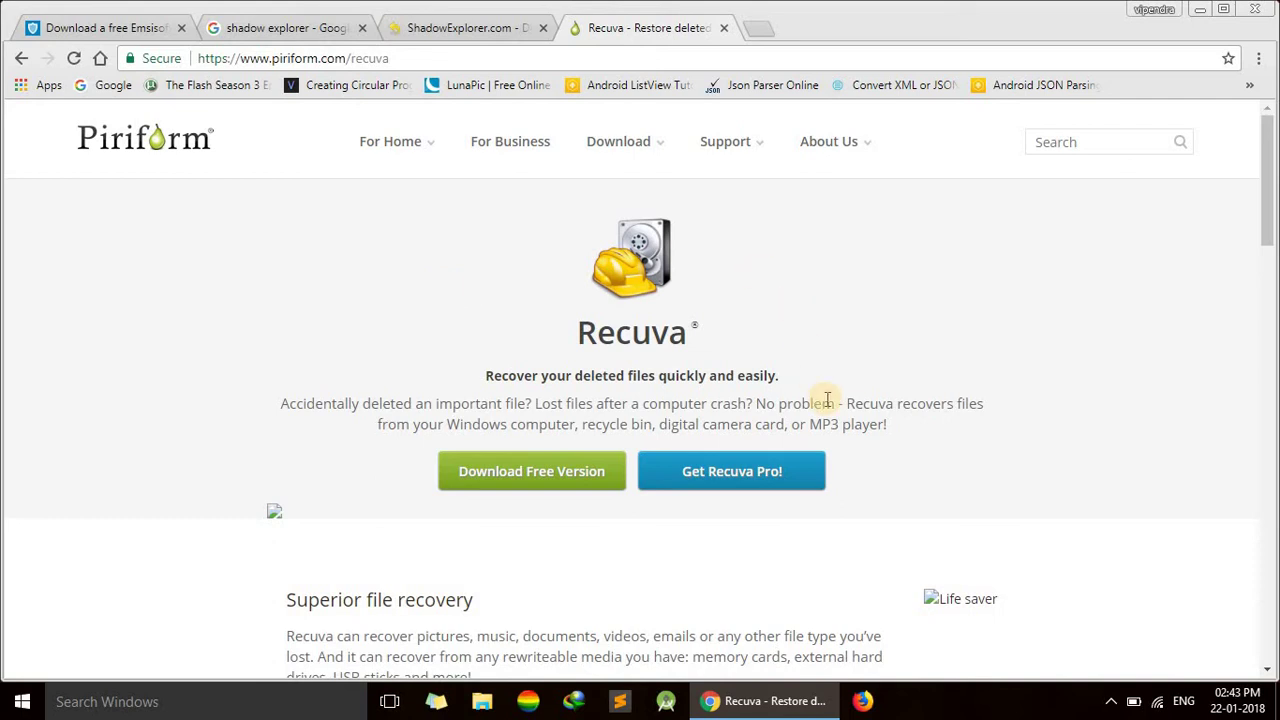
Scroll the Recuva page and go to its Free Download page.
{"action": "scroll", "coordinate": [827, 397], "scroll_direction": "down", "scroll_amount": 4}
{"action": "scroll", "coordinate": [789, 434], "scroll_direction": "up", "scroll_amount": 4}
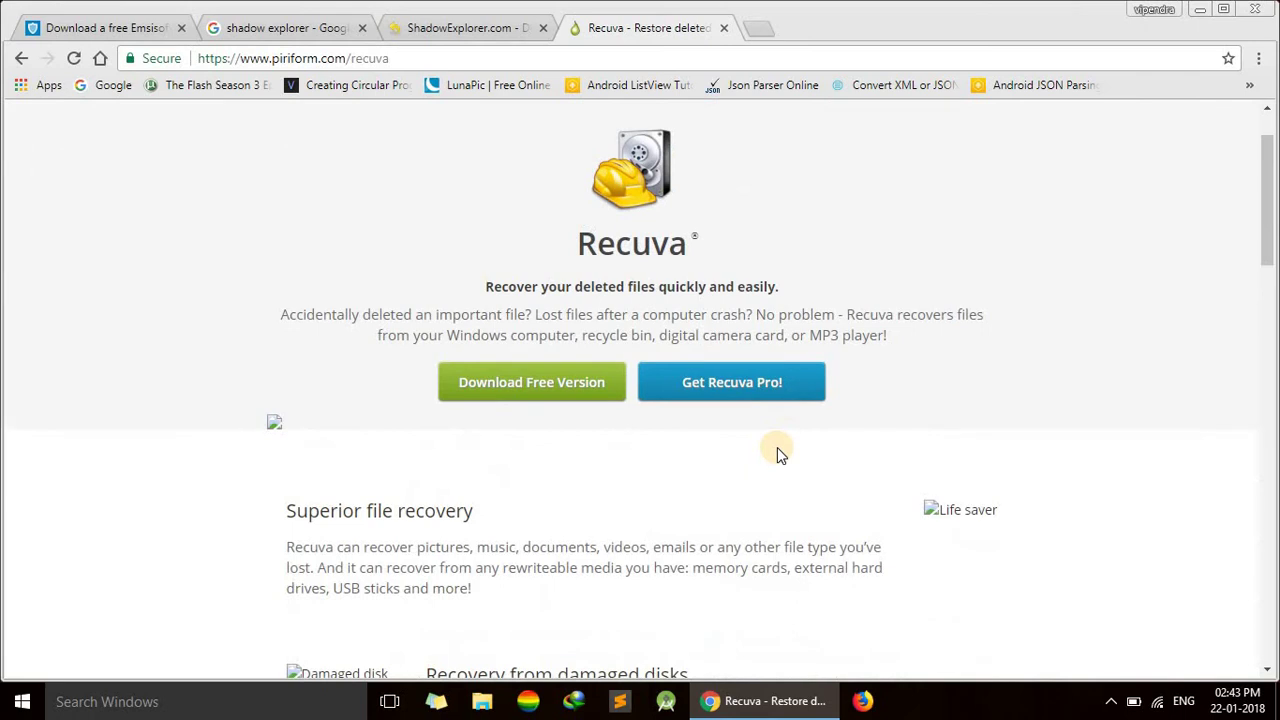
{"action": "scroll", "coordinate": [777, 447], "scroll_direction": "down", "scroll_amount": 8}
{"action": "scroll", "coordinate": [777, 447], "scroll_direction": "down", "scroll_amount": 2}
{"action": "scroll", "coordinate": [778, 449], "scroll_direction": "down", "scroll_amount": 4}
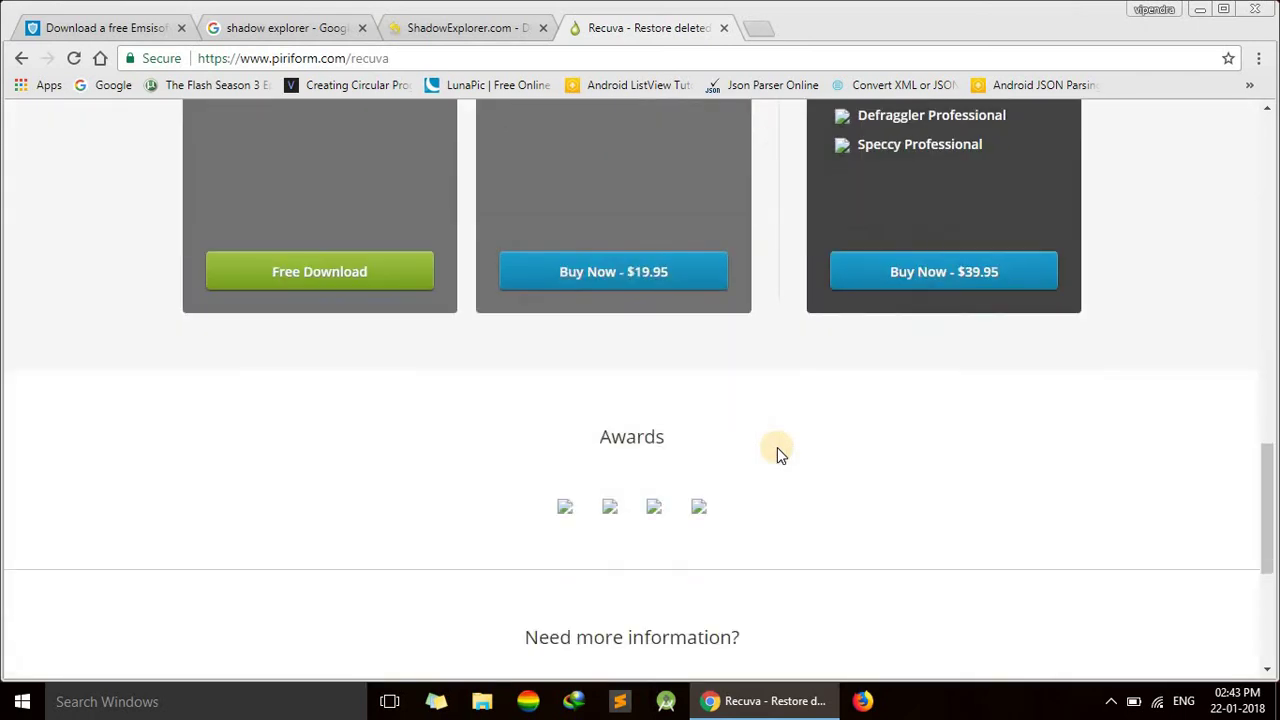
{"action": "scroll", "coordinate": [778, 449], "scroll_direction": "up", "scroll_amount": 4}
{"action": "scroll", "coordinate": [779, 450], "scroll_direction": "down", "scroll_amount": 2}
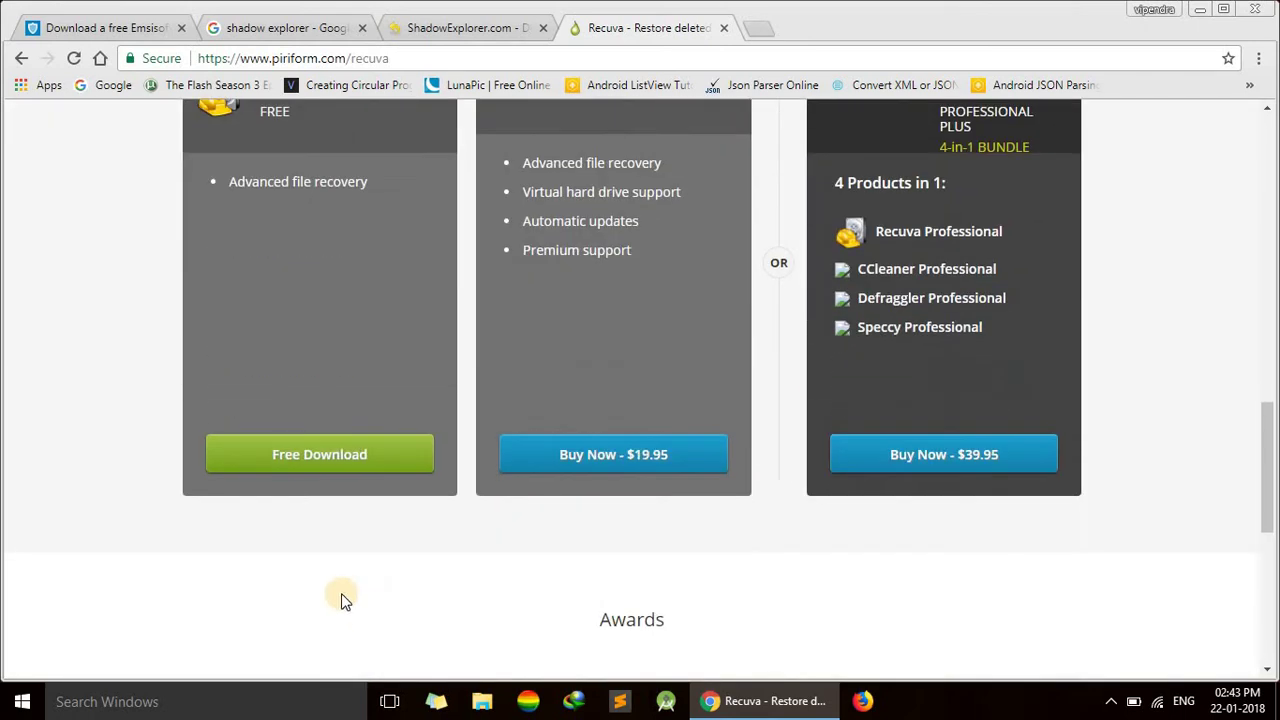
{"action": "left_click", "coordinate": [296, 456]}
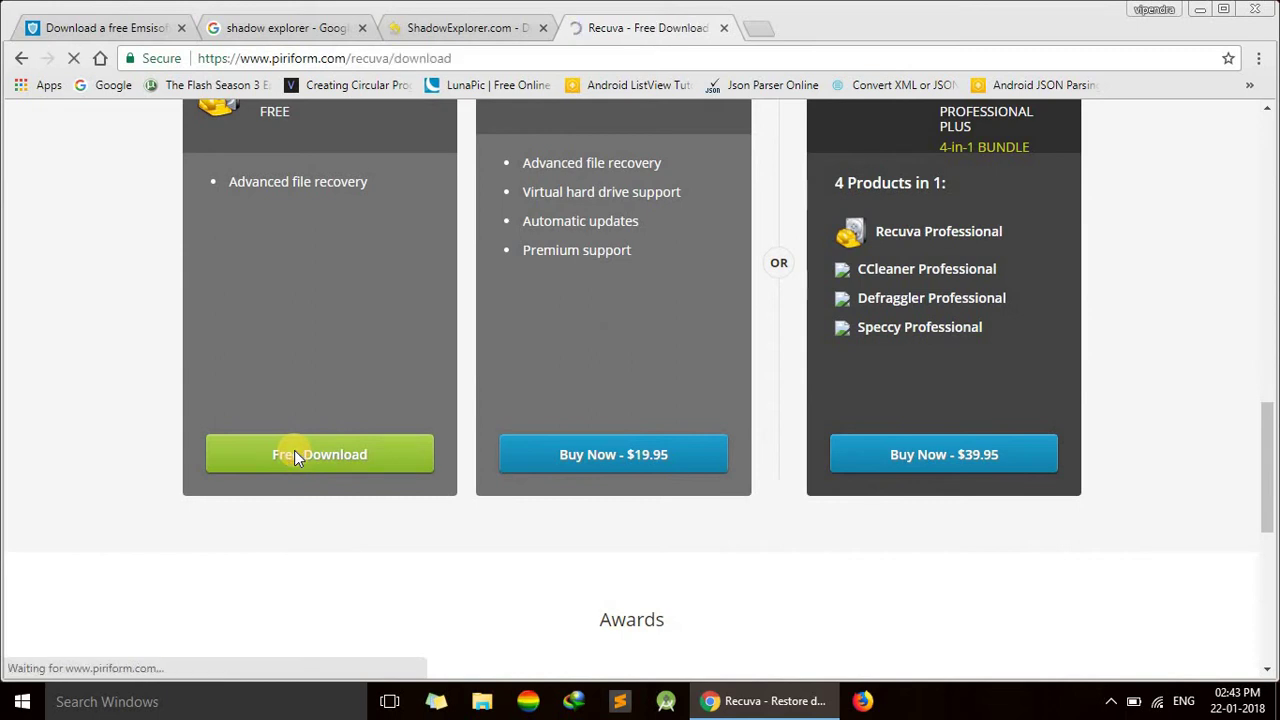
Scroll to Builds and open the builds page with the installer and portable zip.
{"action": "scroll", "coordinate": [573, 487], "scroll_direction": "down", "scroll_amount": 2}
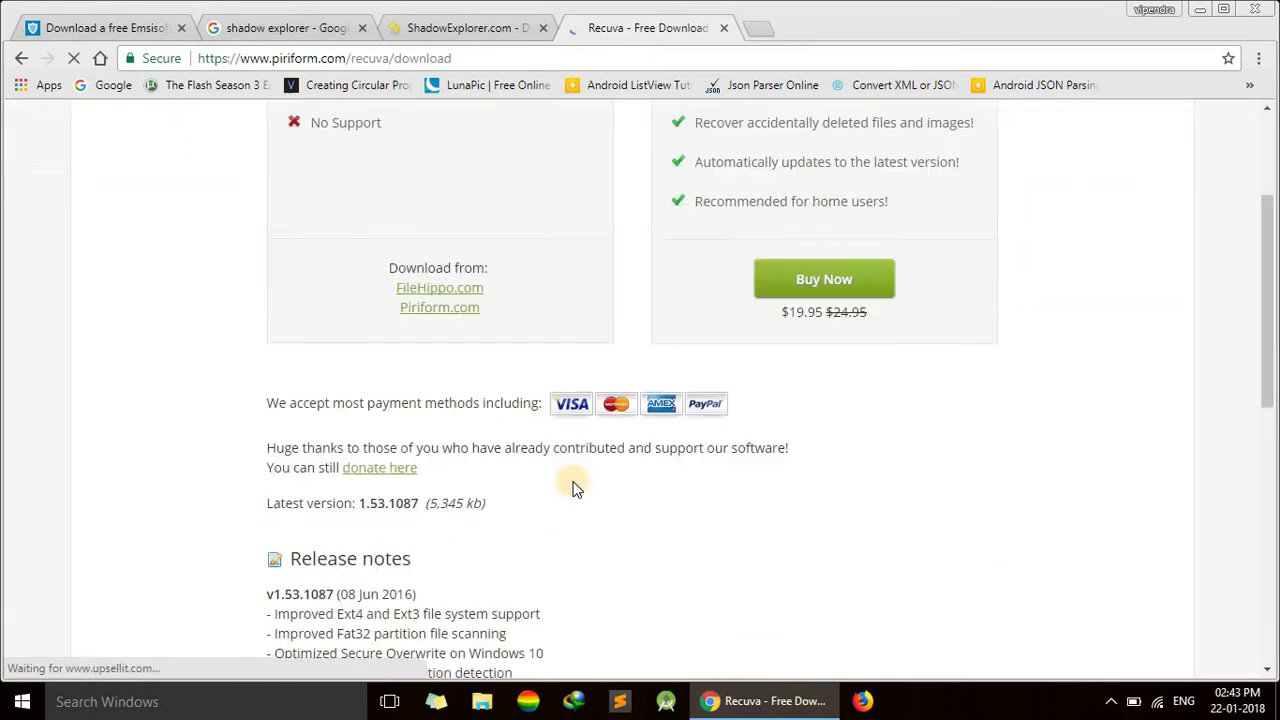
{"action": "scroll", "coordinate": [573, 487], "scroll_direction": "down", "scroll_amount": 2}
{"action": "scroll", "coordinate": [575, 488], "scroll_direction": "down", "scroll_amount": 2}
{"action": "scroll", "coordinate": [572, 487], "scroll_direction": "down", "scroll_amount": 2}
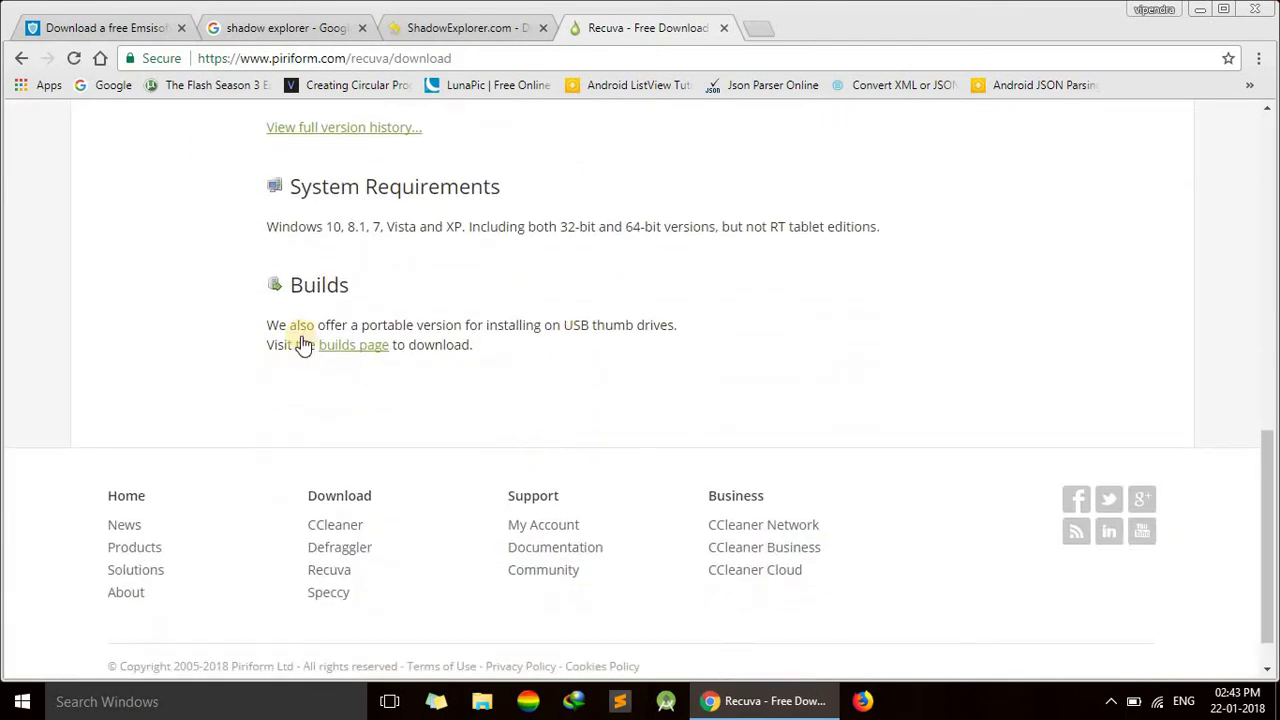
{"action": "left_click", "coordinate": [343, 346]}
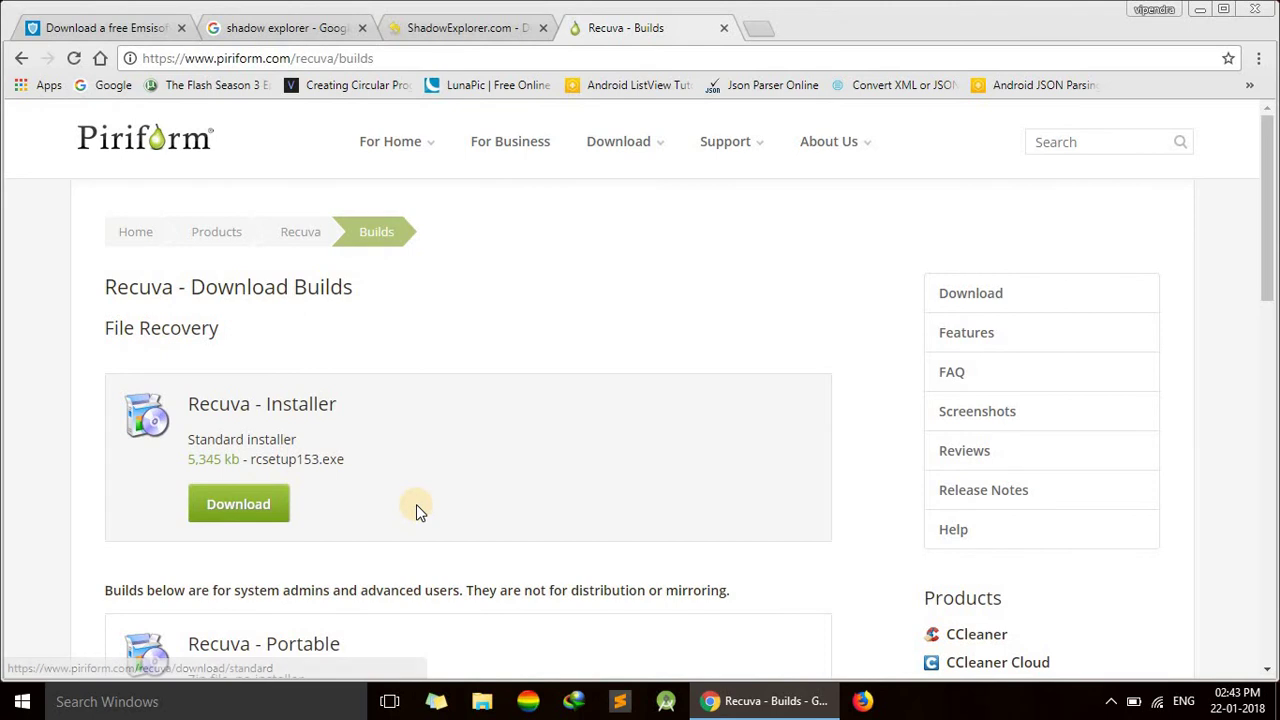
{"action": "scroll", "coordinate": [416, 504], "scroll_direction": "down", "scroll_amount": 2}
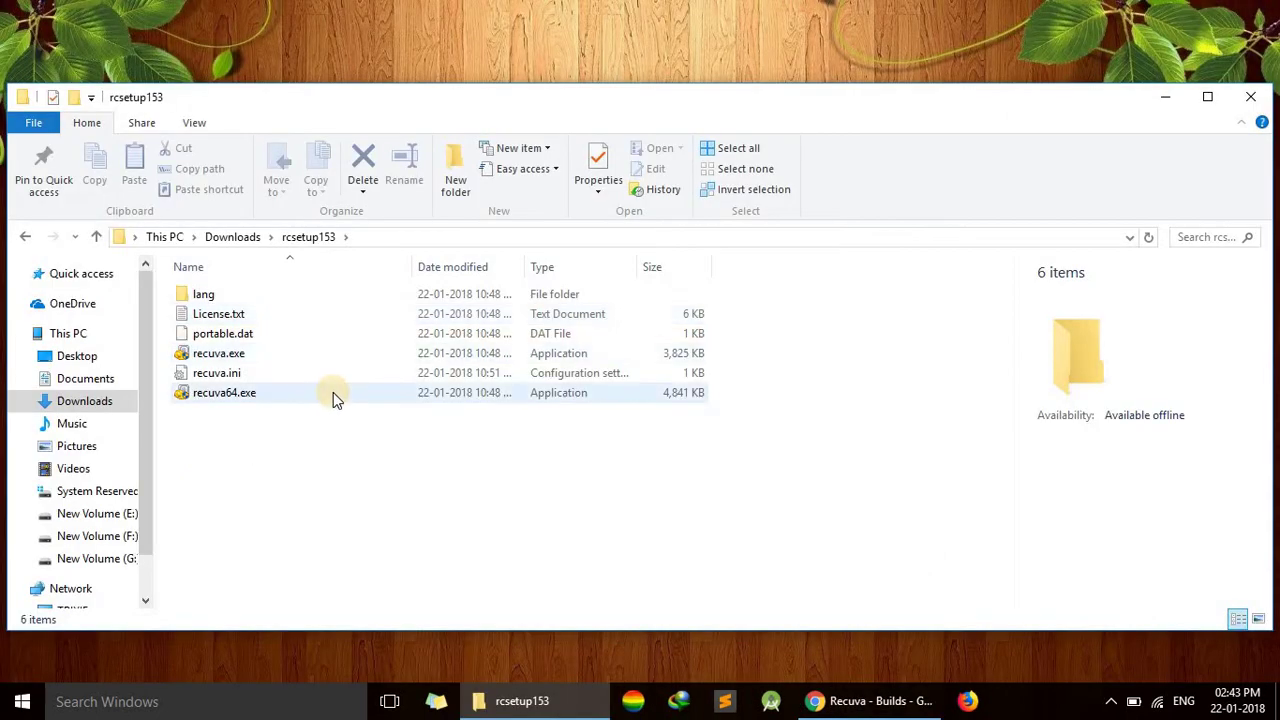
Launch recuva64.exe and set the wizard to All Files with location 'I'm not sure'.
{"action": "double_click", "coordinate": [333, 392]}
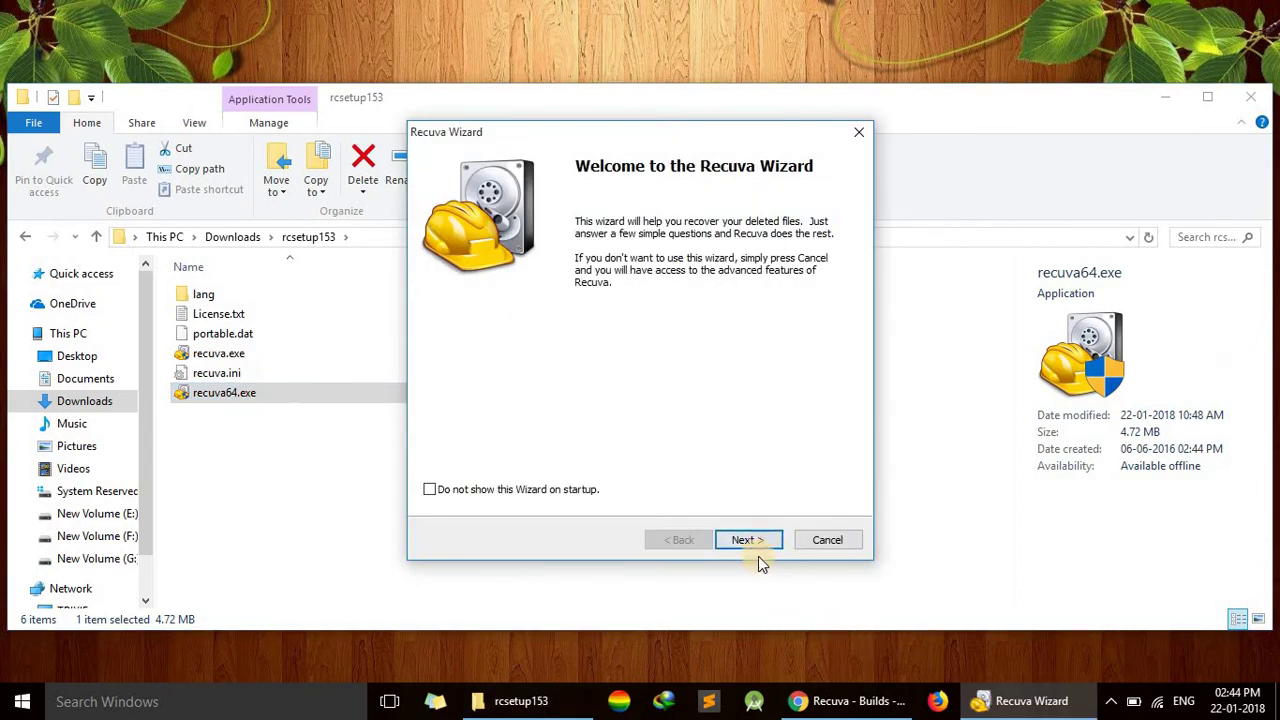
{"action": "left_click", "coordinate": [750, 540]}
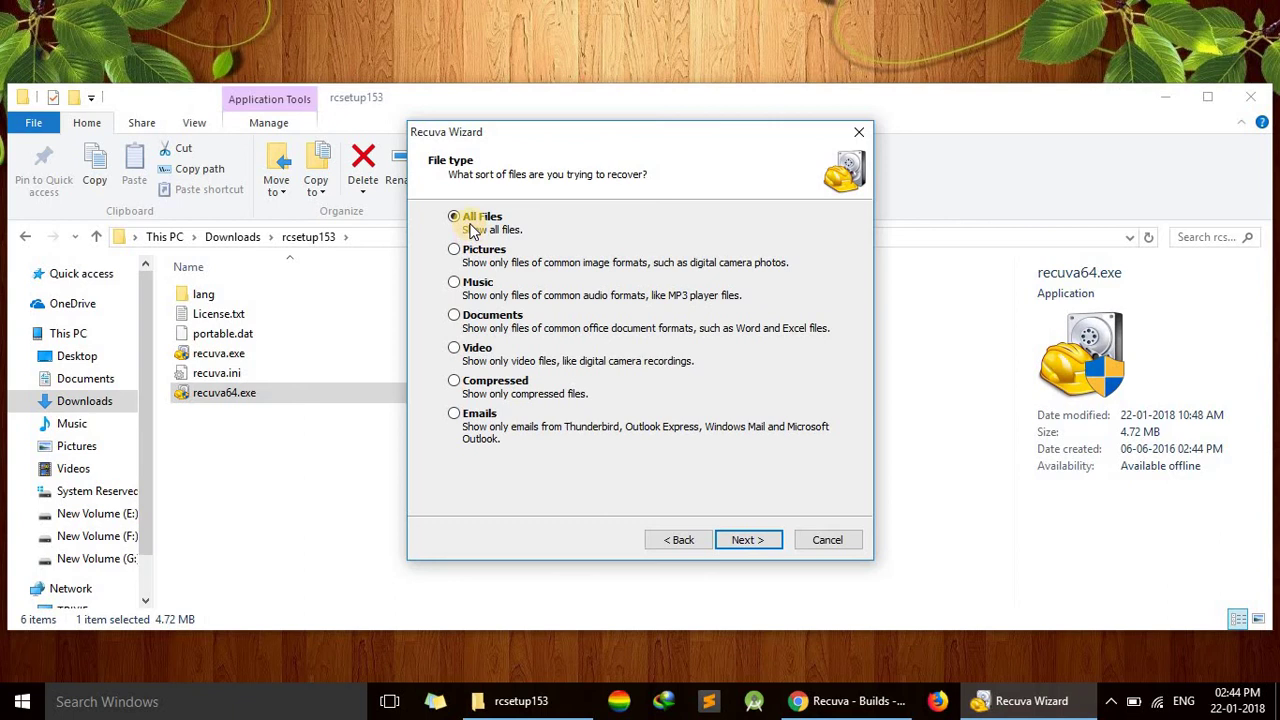
{"action": "left_click", "coordinate": [741, 540]}
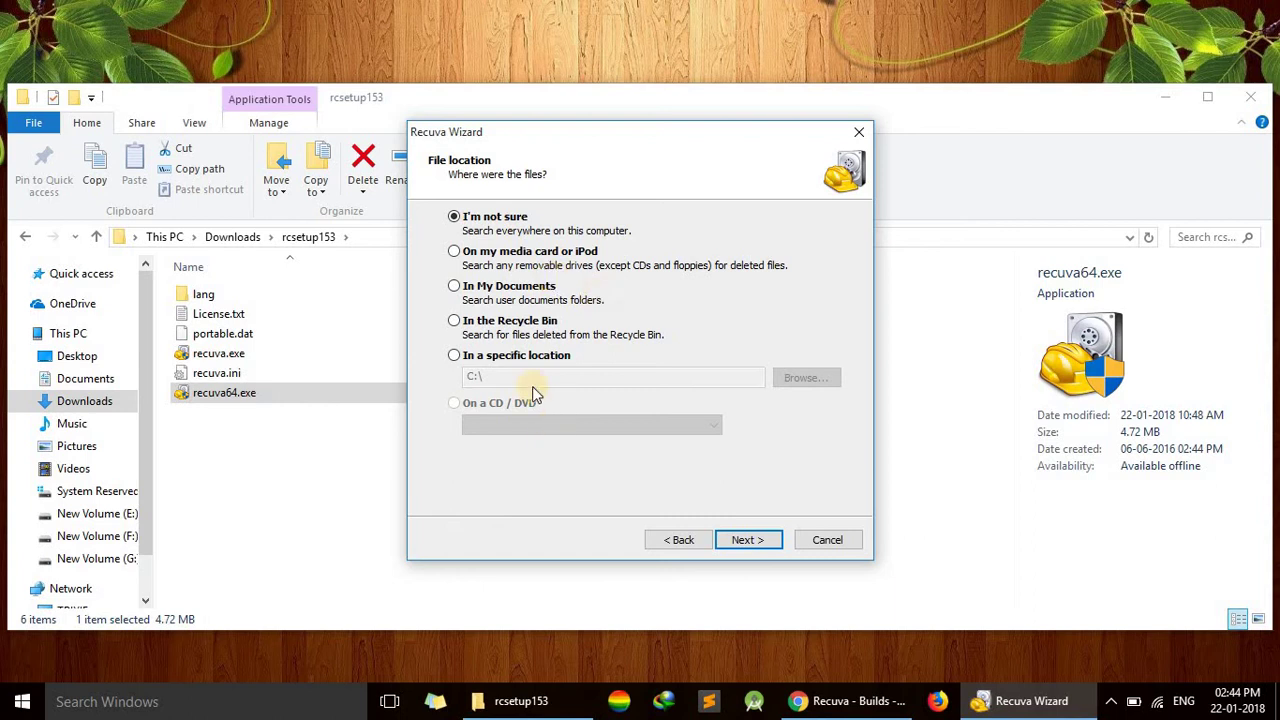
{"action": "left_click", "coordinate": [500, 358]}
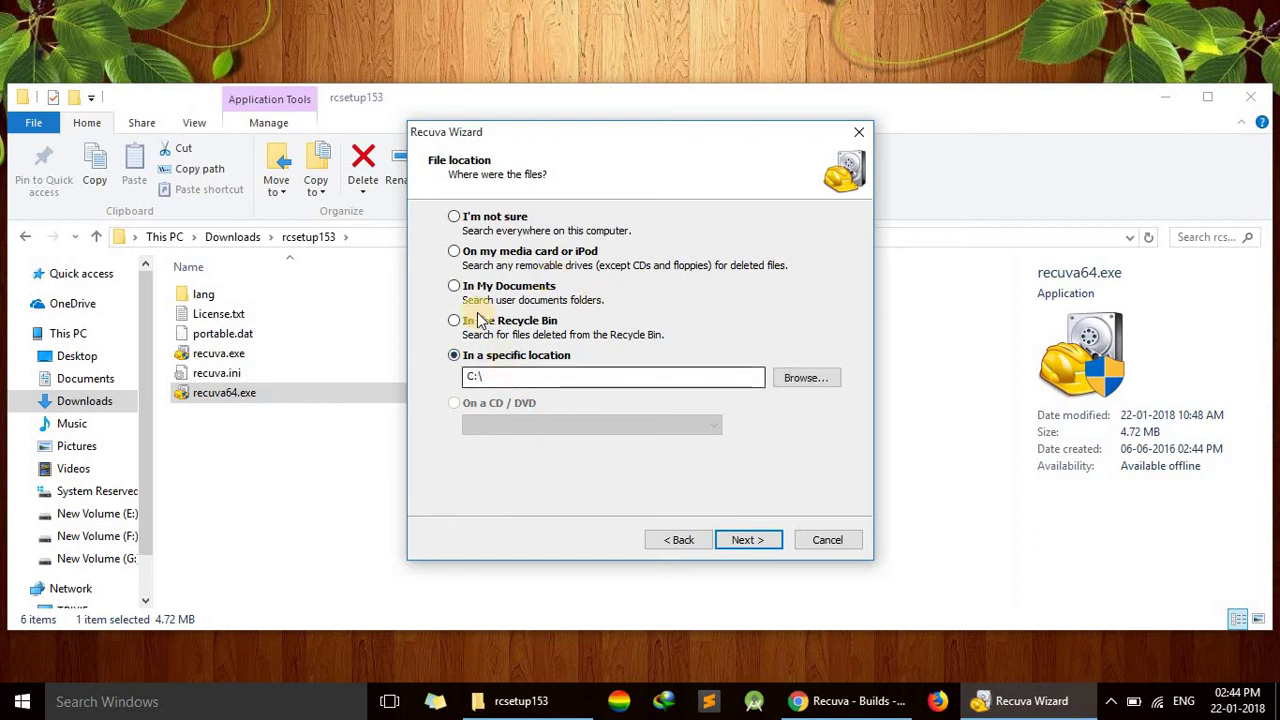
{"action": "left_click", "coordinate": [461, 216]}
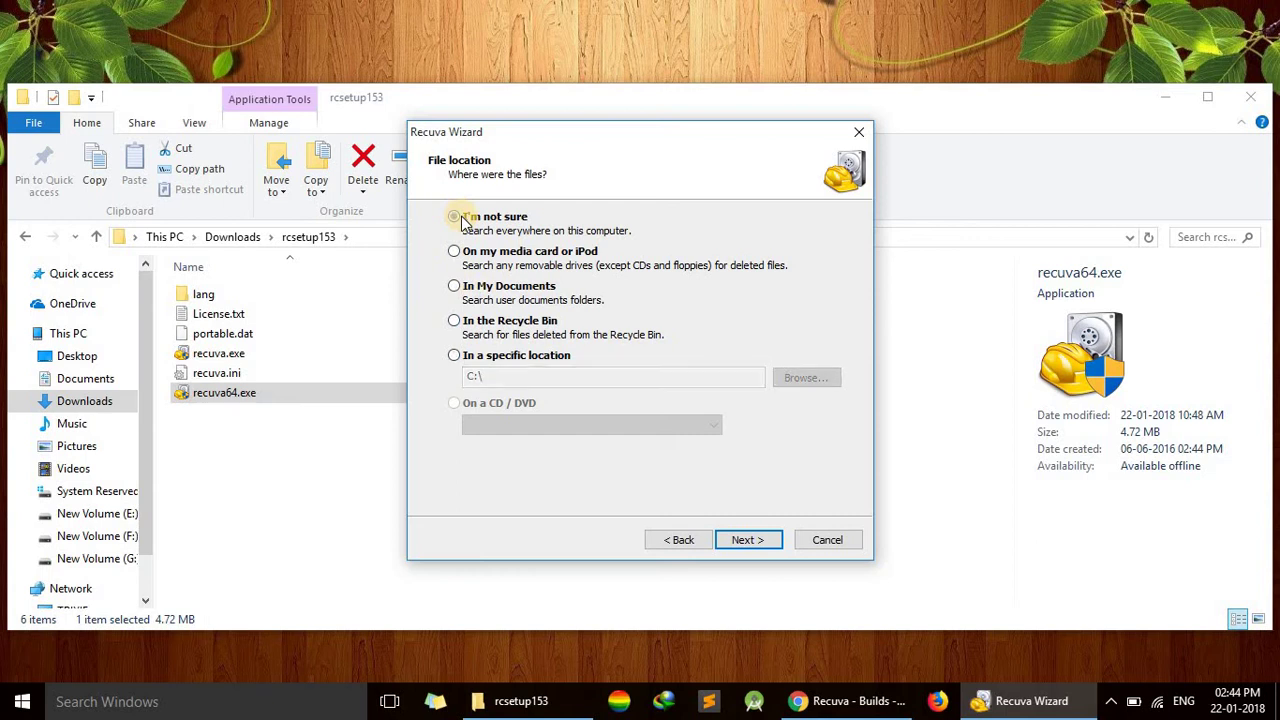
{"action": "left_click", "coordinate": [763, 539]}
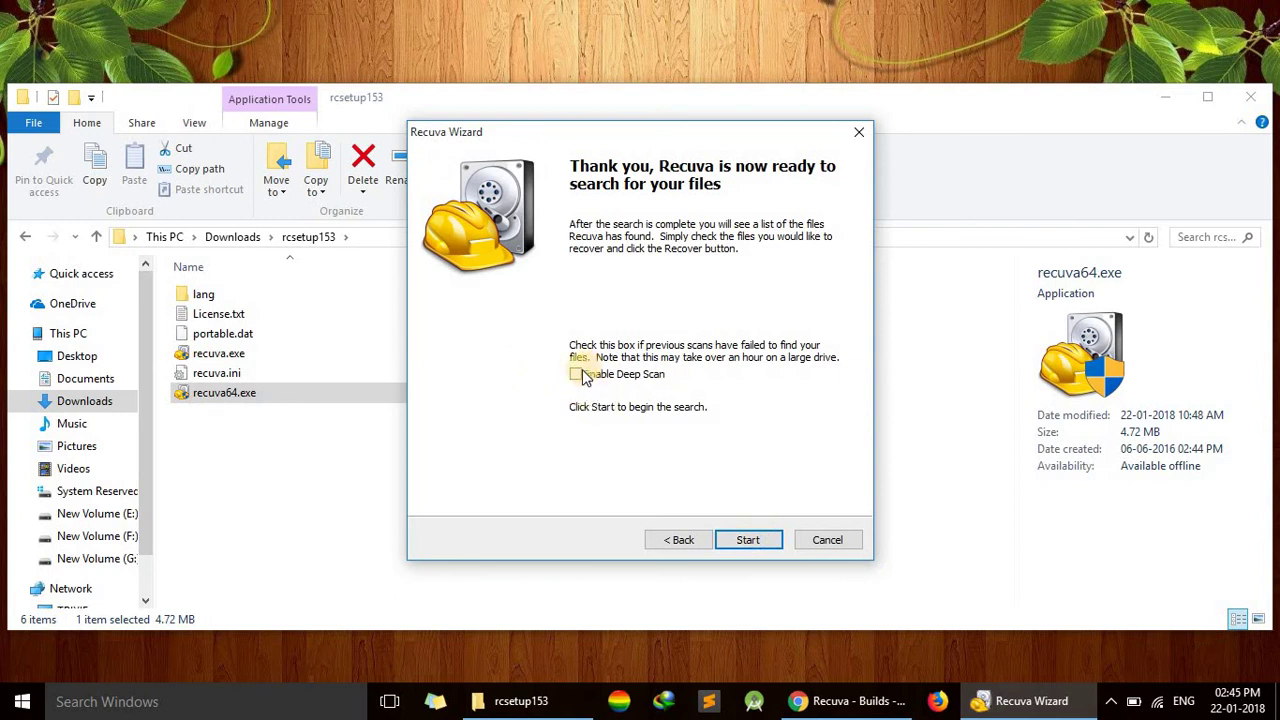
Start the Recuva scan, cancel it early, and minimize the results window.
{"action": "left_click", "coordinate": [584, 374]}
{"action": "left_click", "coordinate": [750, 540]}
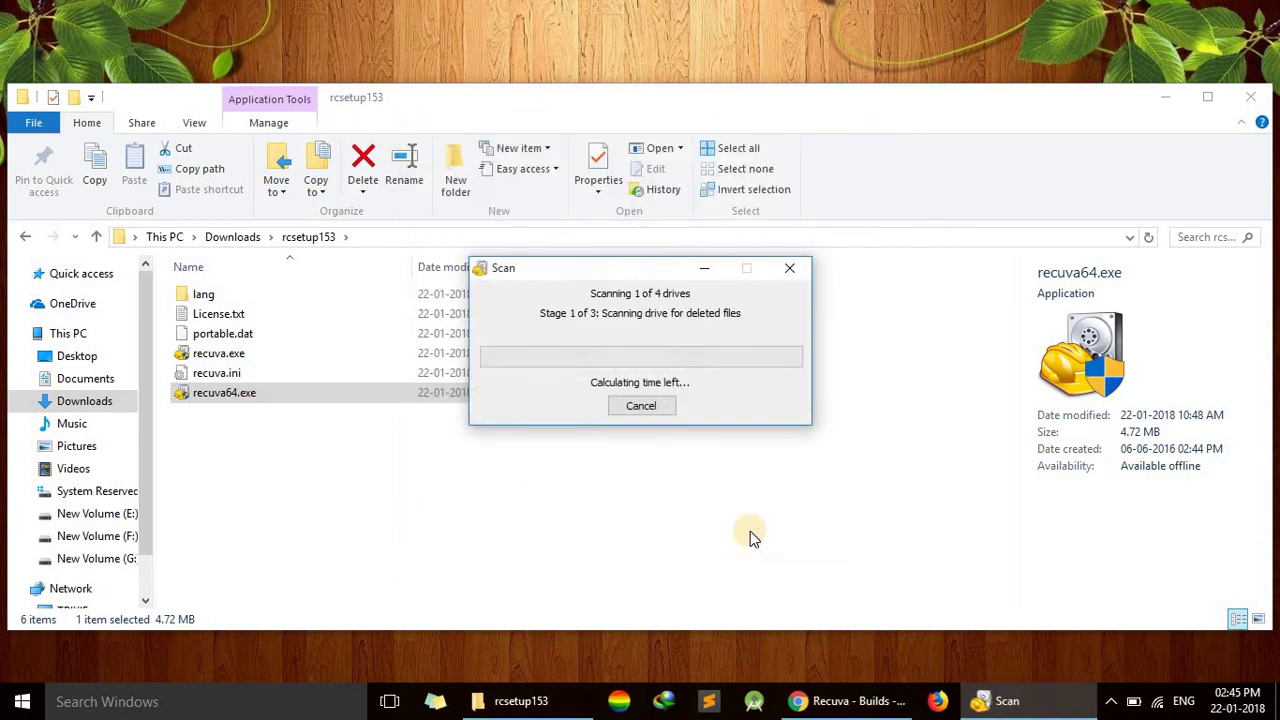
{"action": "left_click", "coordinate": [642, 408]}
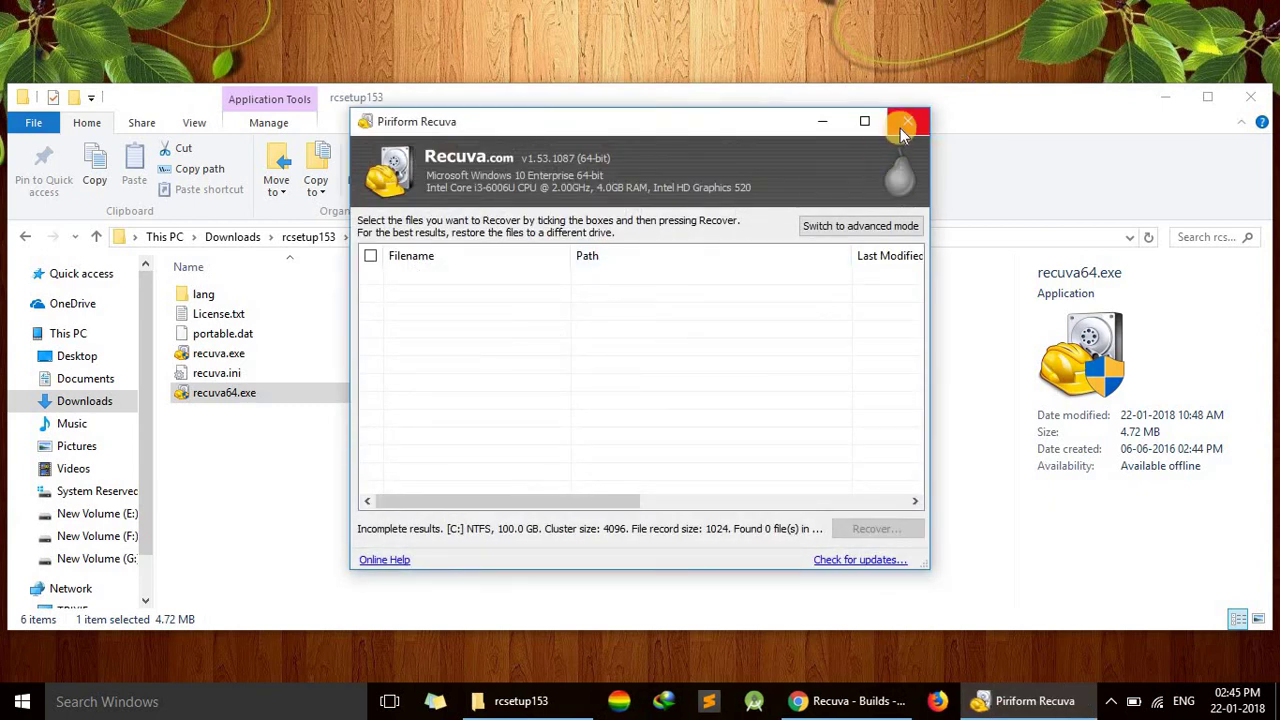
{"action": "left_click", "coordinate": [832, 120]}
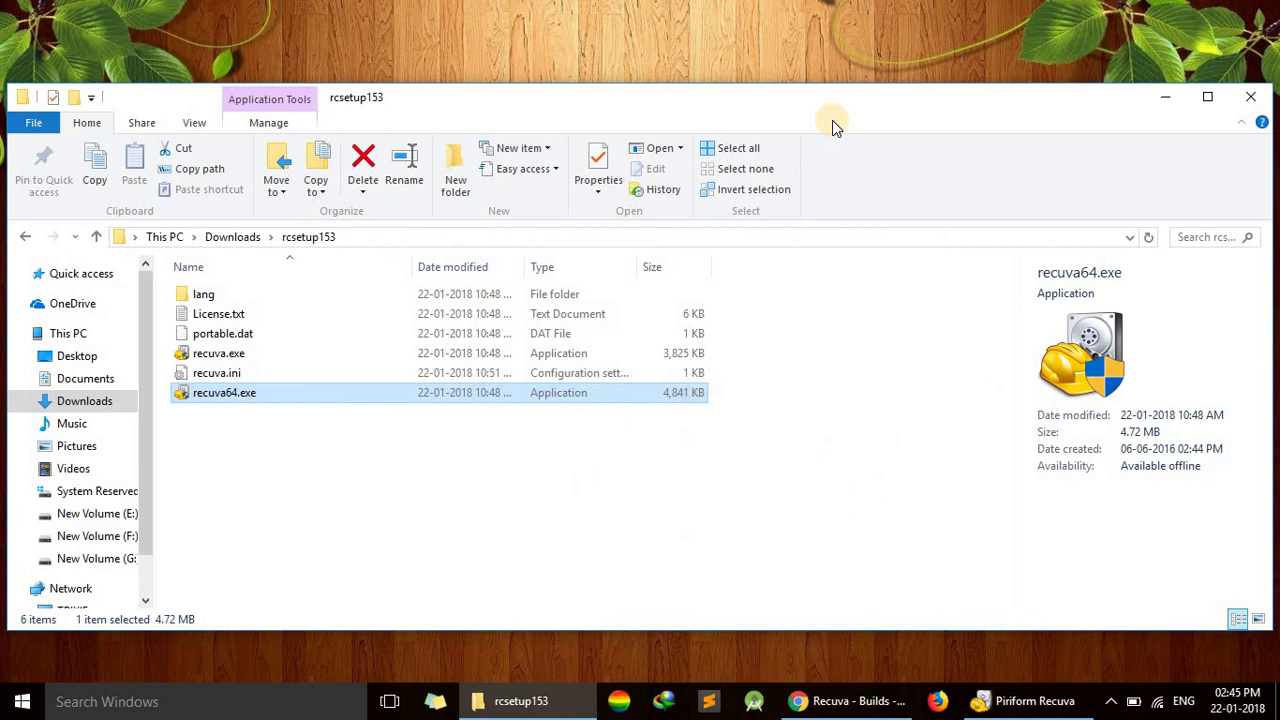